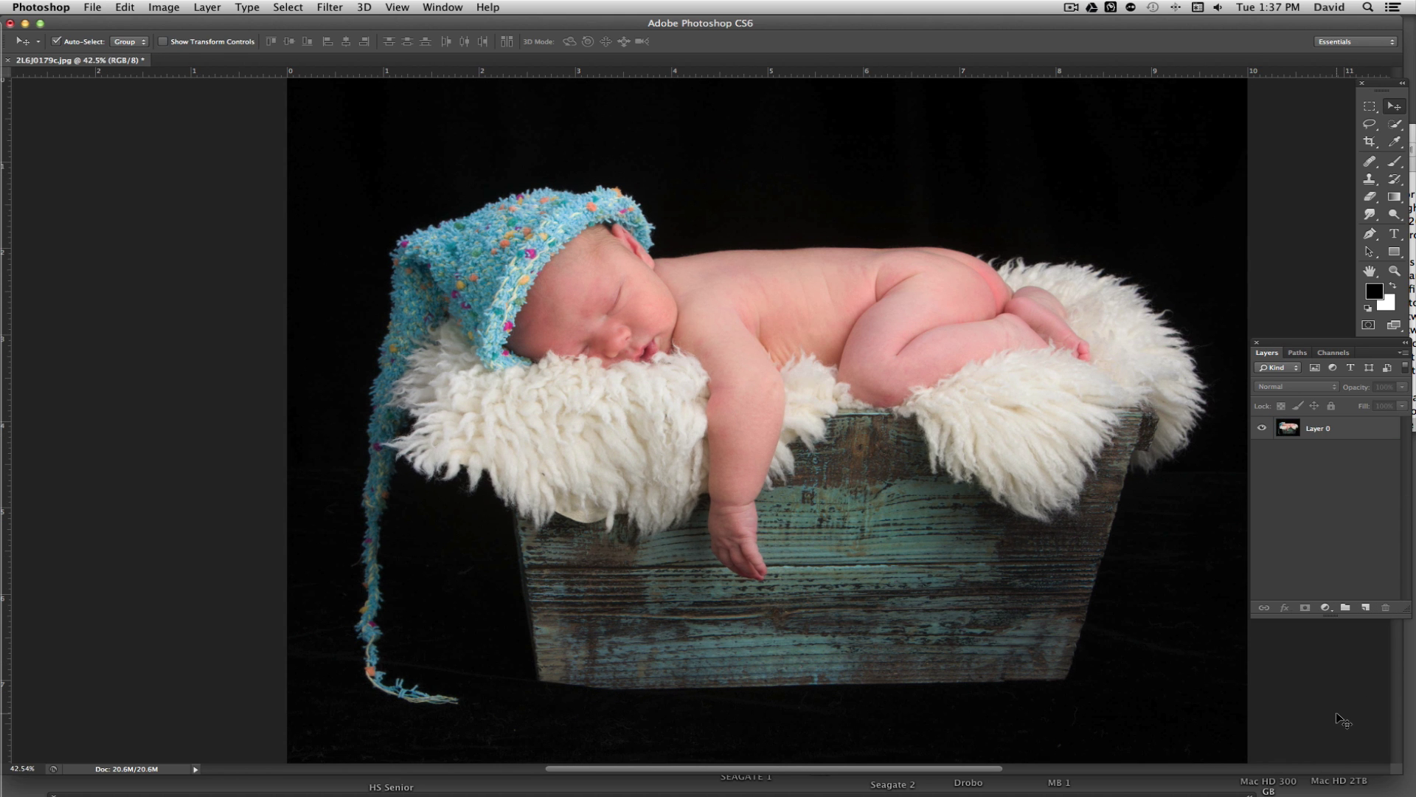
Step: Duplicate Layer 0 with Cmd+J so Layer 0 copy sits above it
click(1354, 432)
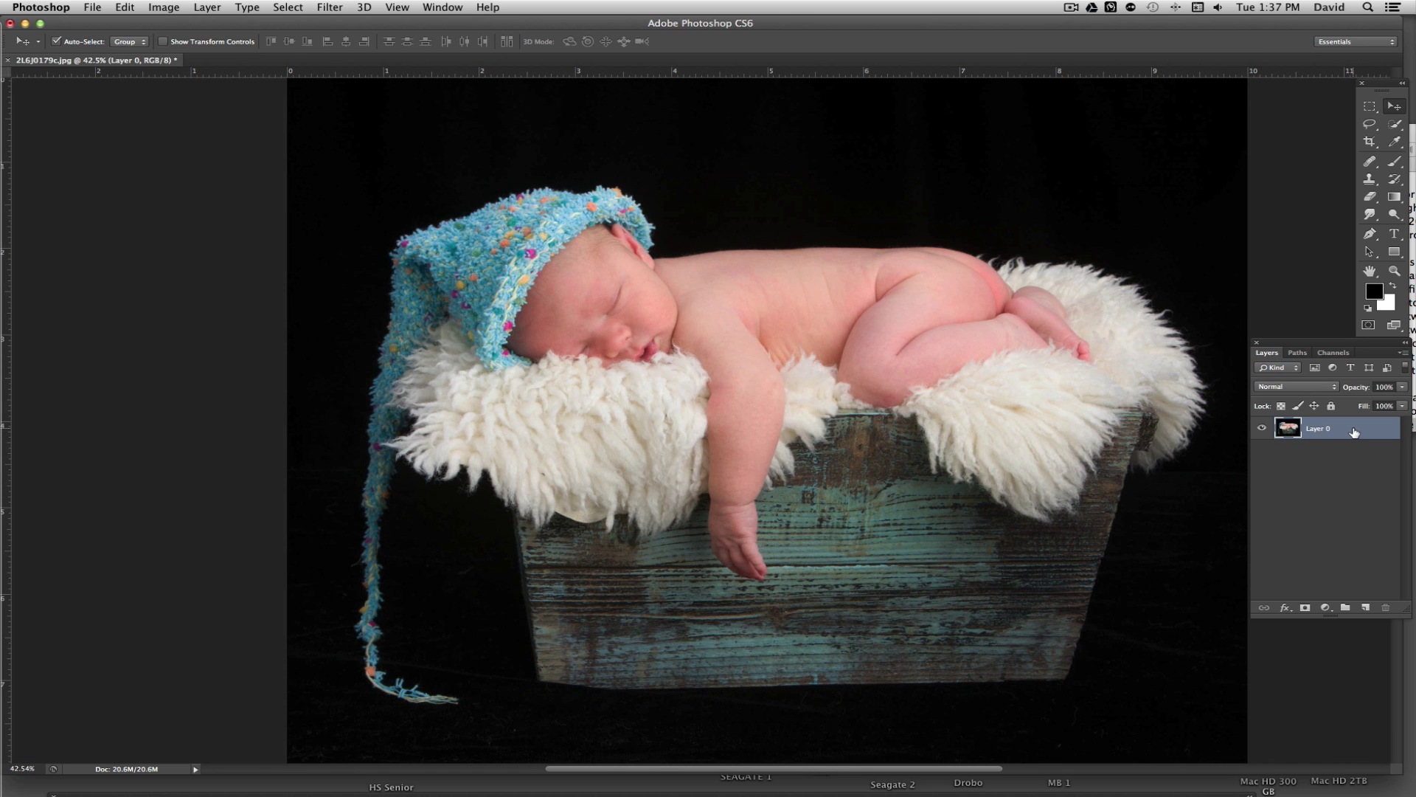
key(super+j)
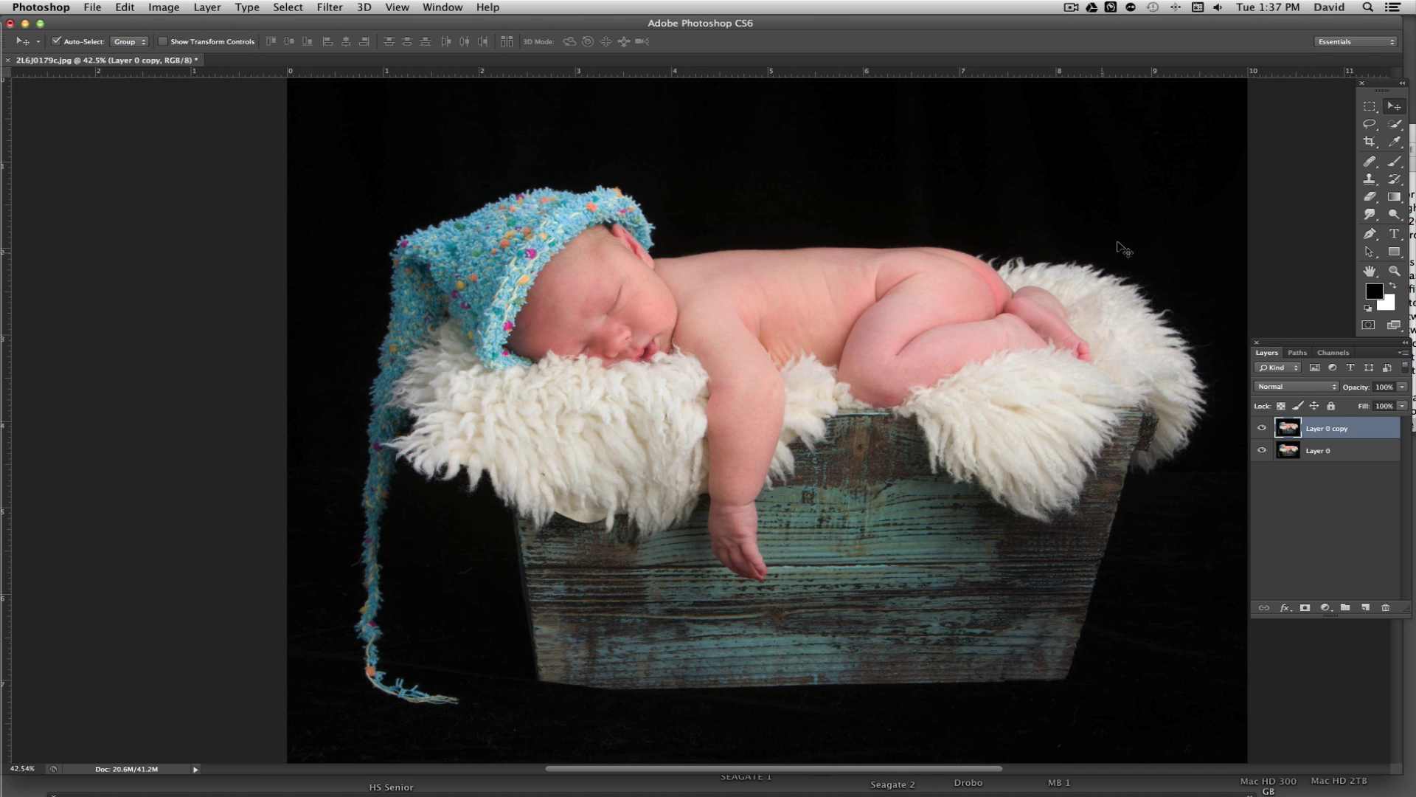
Step: Quick-select the hat's brim band and its long tail down to the end
click(1397, 125)
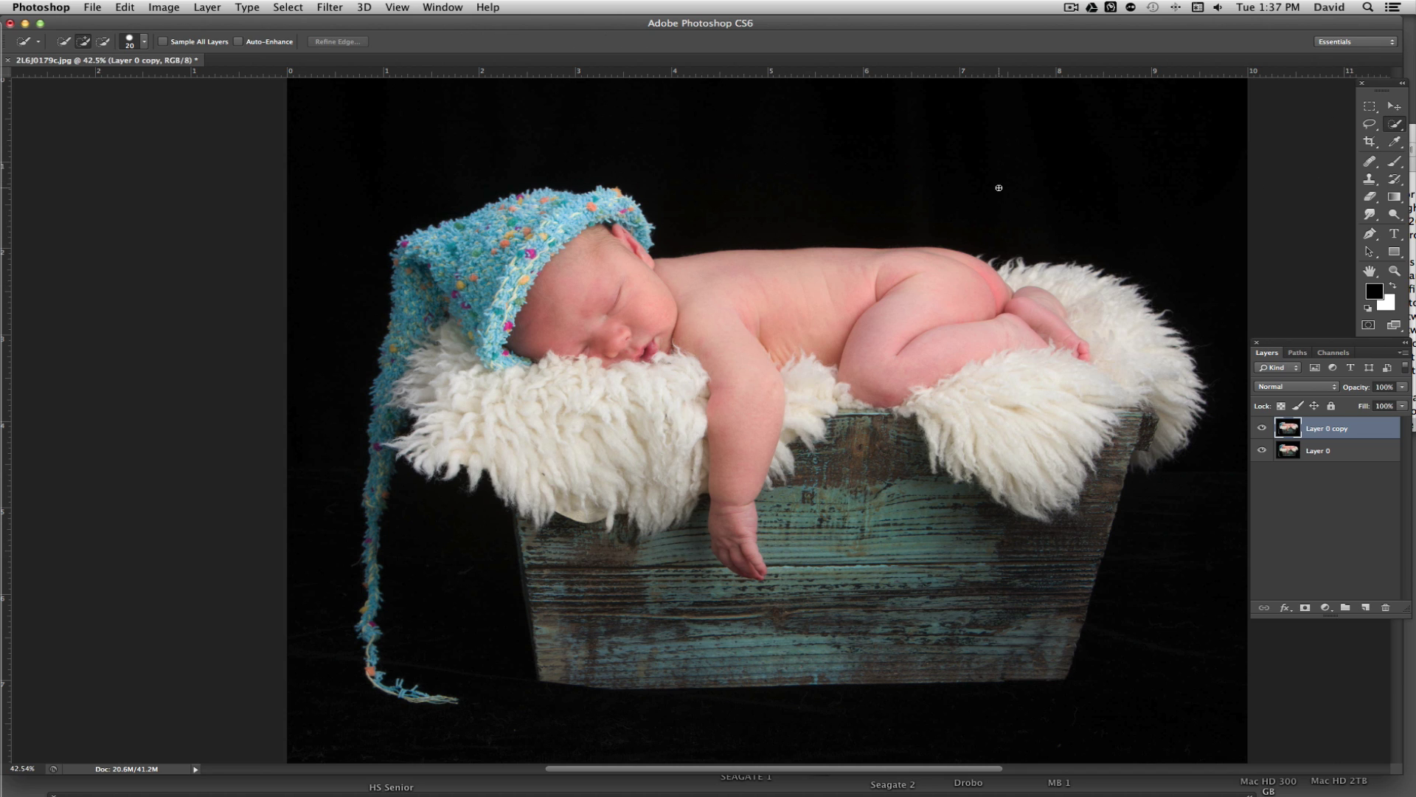
mouse_move(644, 238)
mouse_down()
mouse_move(583, 205)
mouse_move(557, 218)
mouse_move(492, 339)
mouse_move(509, 362)
mouse_move(475, 311)
mouse_move(469, 252)
mouse_move(437, 252)
mouse_move(416, 296)
mouse_up()
drag(407, 355, 378, 469)
mouse_move(375, 522)
mouse_down()
mouse_move(371, 664)
mouse_move(385, 683)
mouse_move(459, 700)
mouse_up()
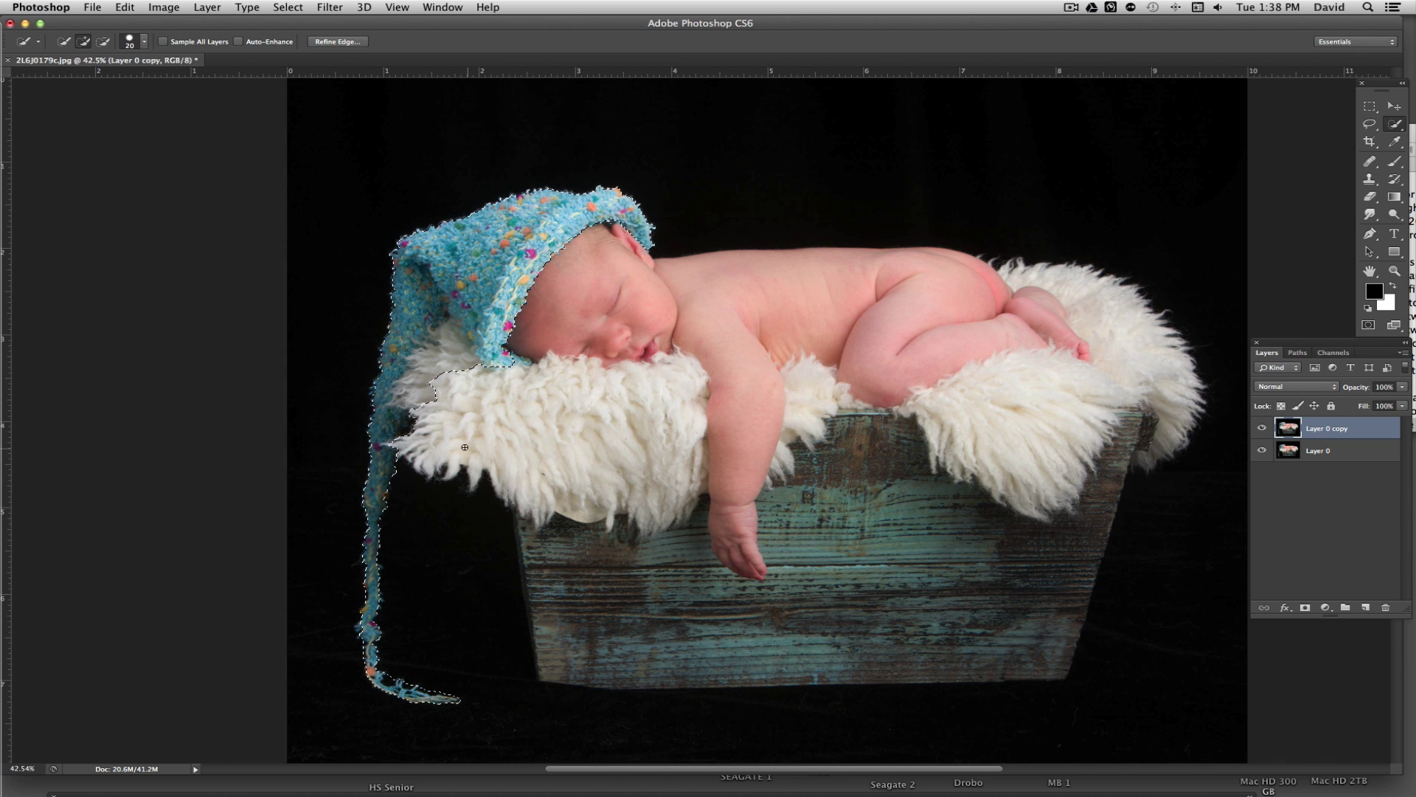
Step: Subtract the left fleece and refine the selection around the hat tip, rim and top
key(alt)
scroll(420, 391, up, 5)
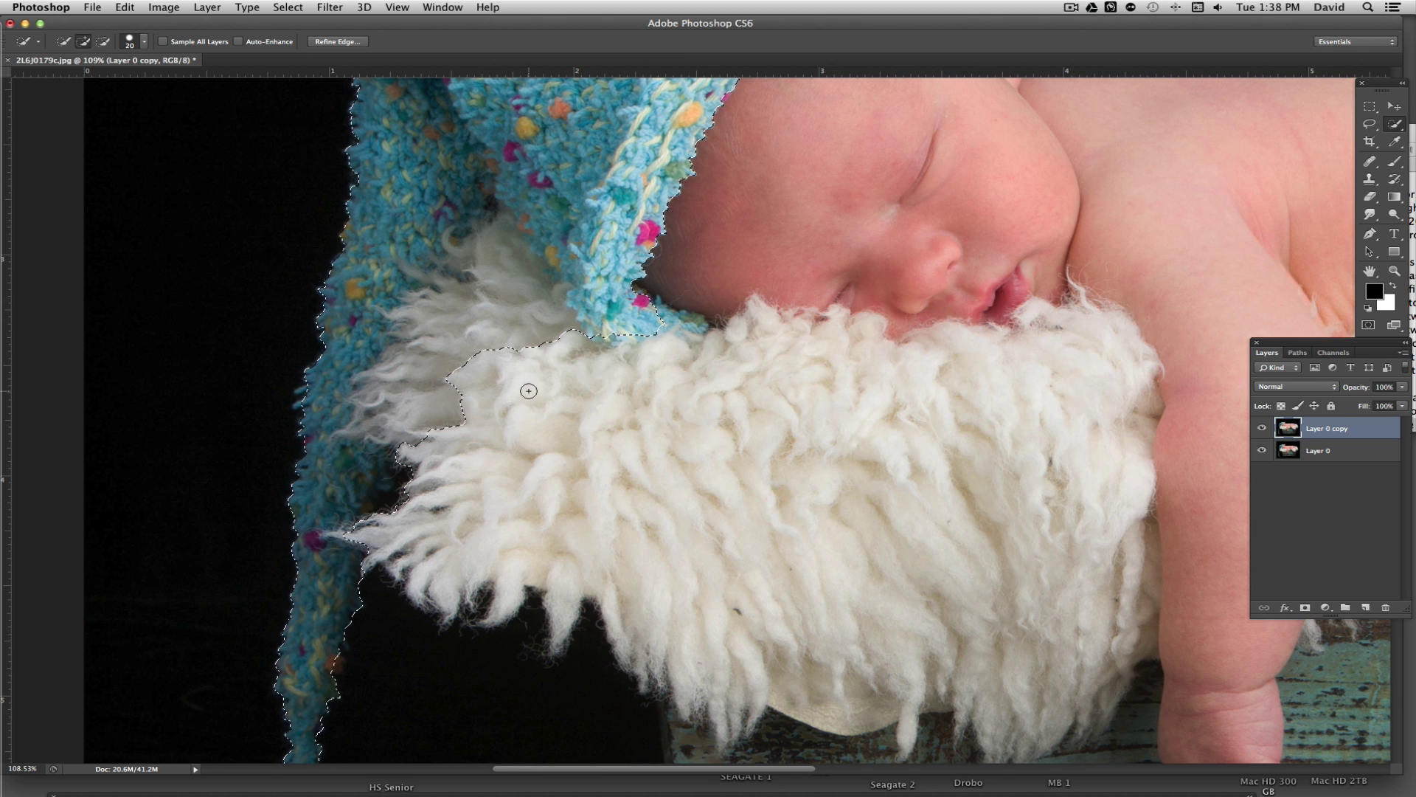
key(alt)
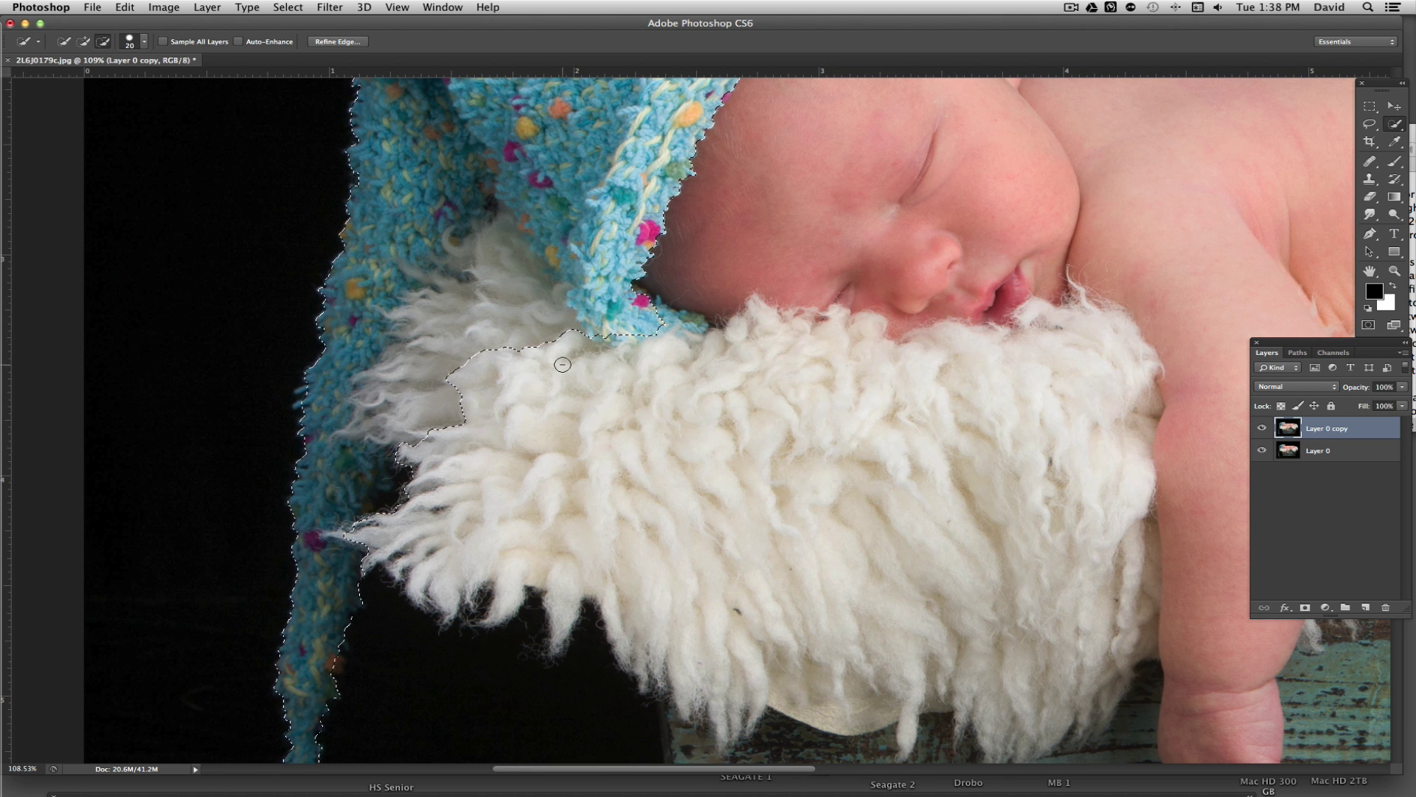
mouse_move(521, 281)
mouse_down()
mouse_move(503, 247)
mouse_move(414, 349)
mouse_up()
click(679, 319)
drag(679, 320, 656, 315)
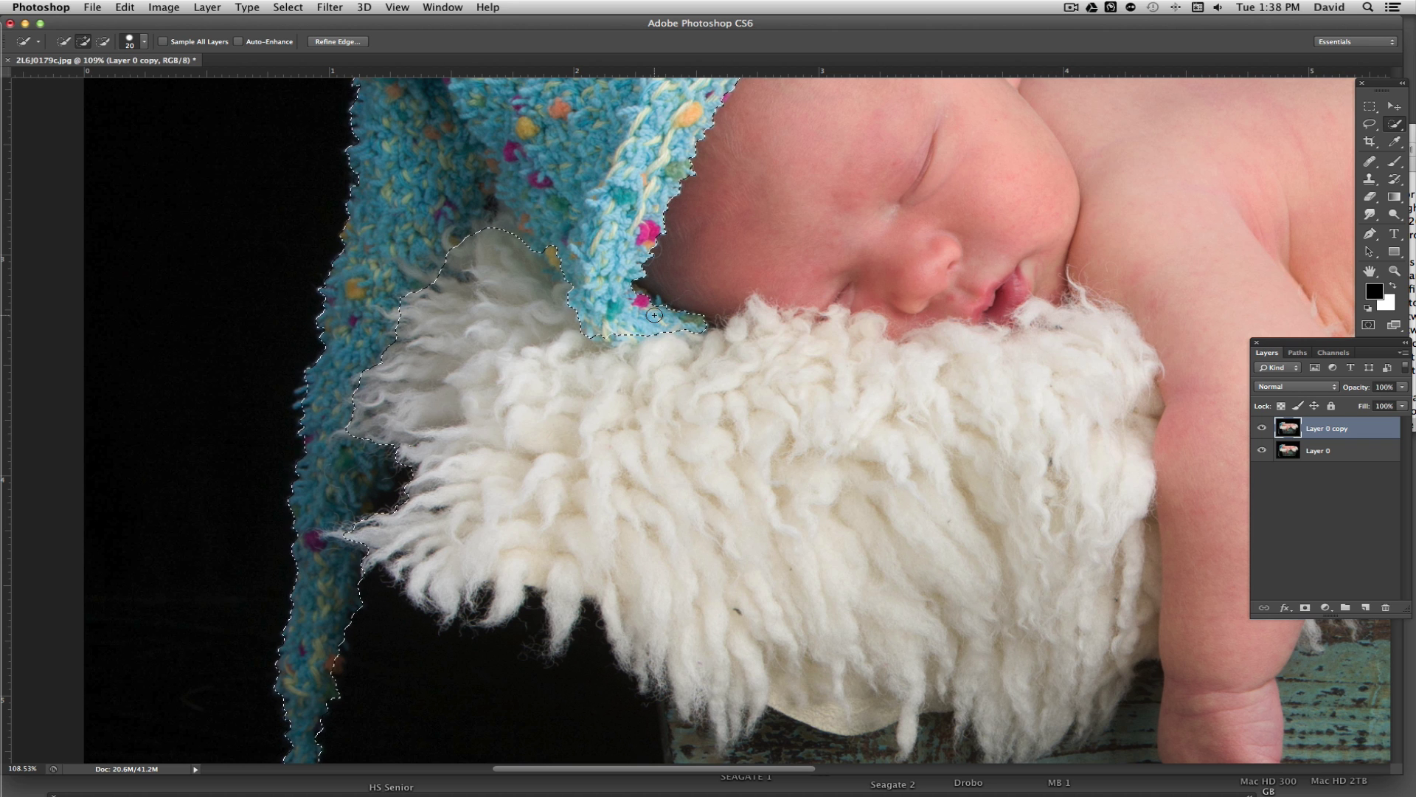
click(609, 335)
drag(615, 164, 610, 341)
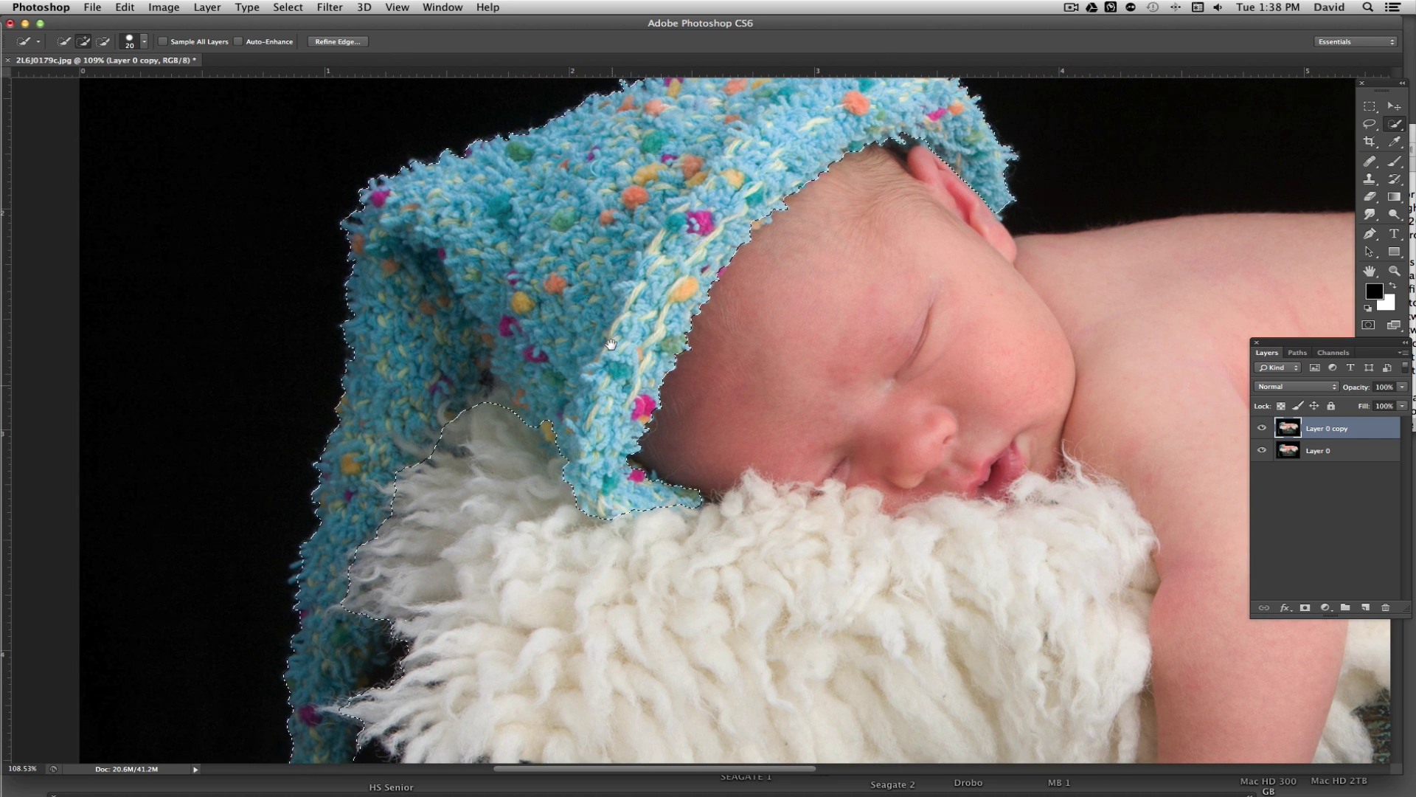
mouse_move(759, 221)
mouse_down()
mouse_move(730, 210)
mouse_move(854, 165)
mouse_move(958, 152)
mouse_move(949, 142)
mouse_move(983, 149)
mouse_move(1002, 184)
mouse_up()
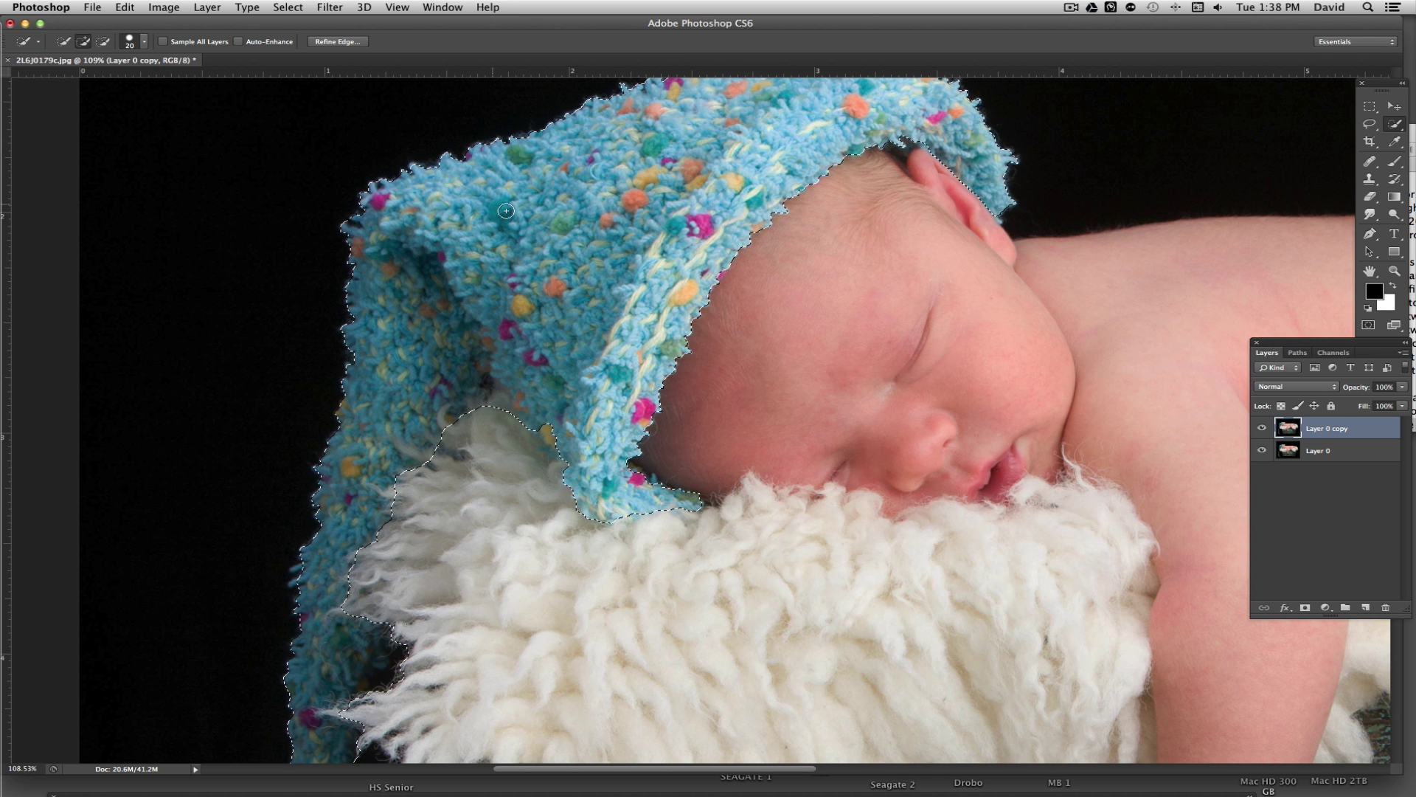
alt+scroll(570, 261, down, 5)
alt+scroll(570, 261, up, 5)
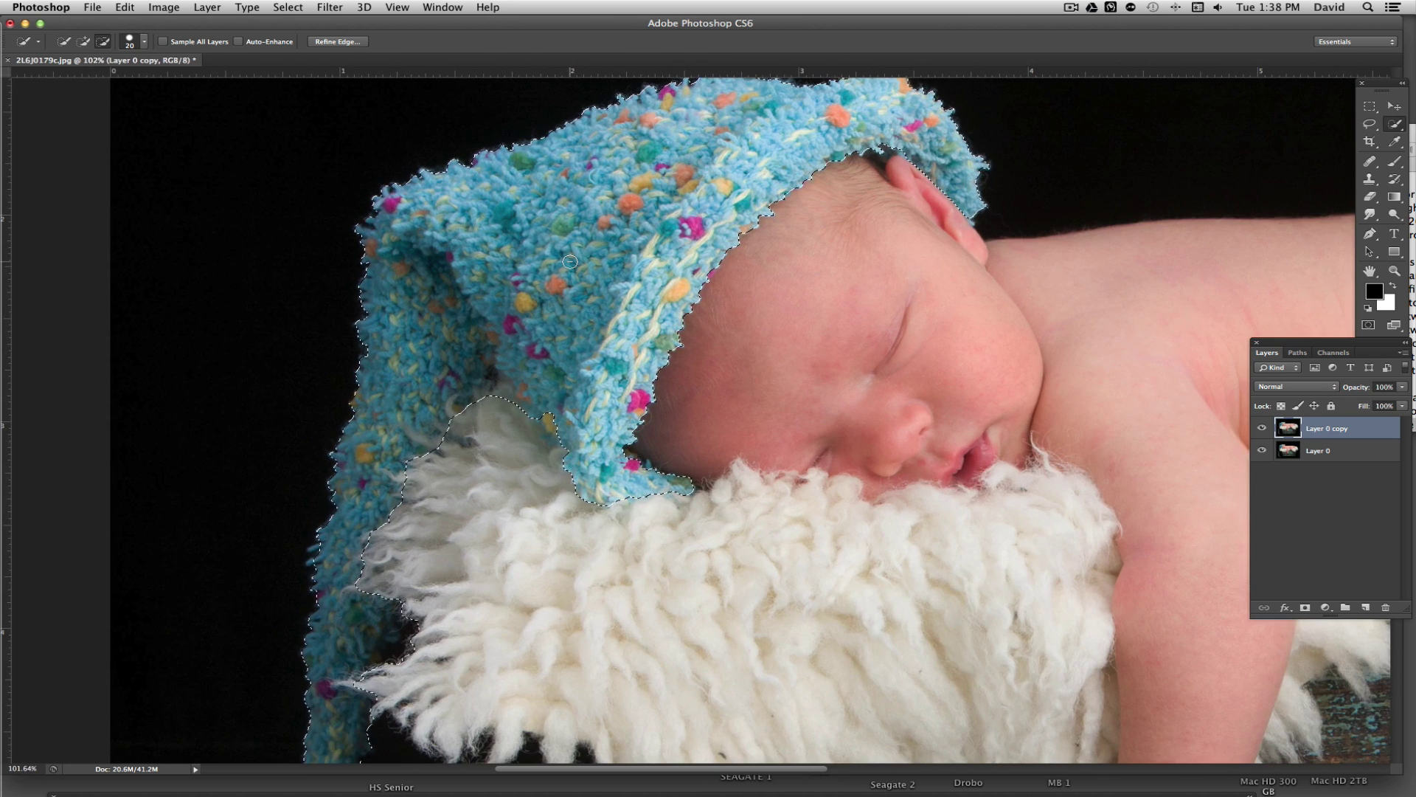
Step: Refine the hat selection's edge with Smooth 14 and a 2.0 px feather
click(337, 42)
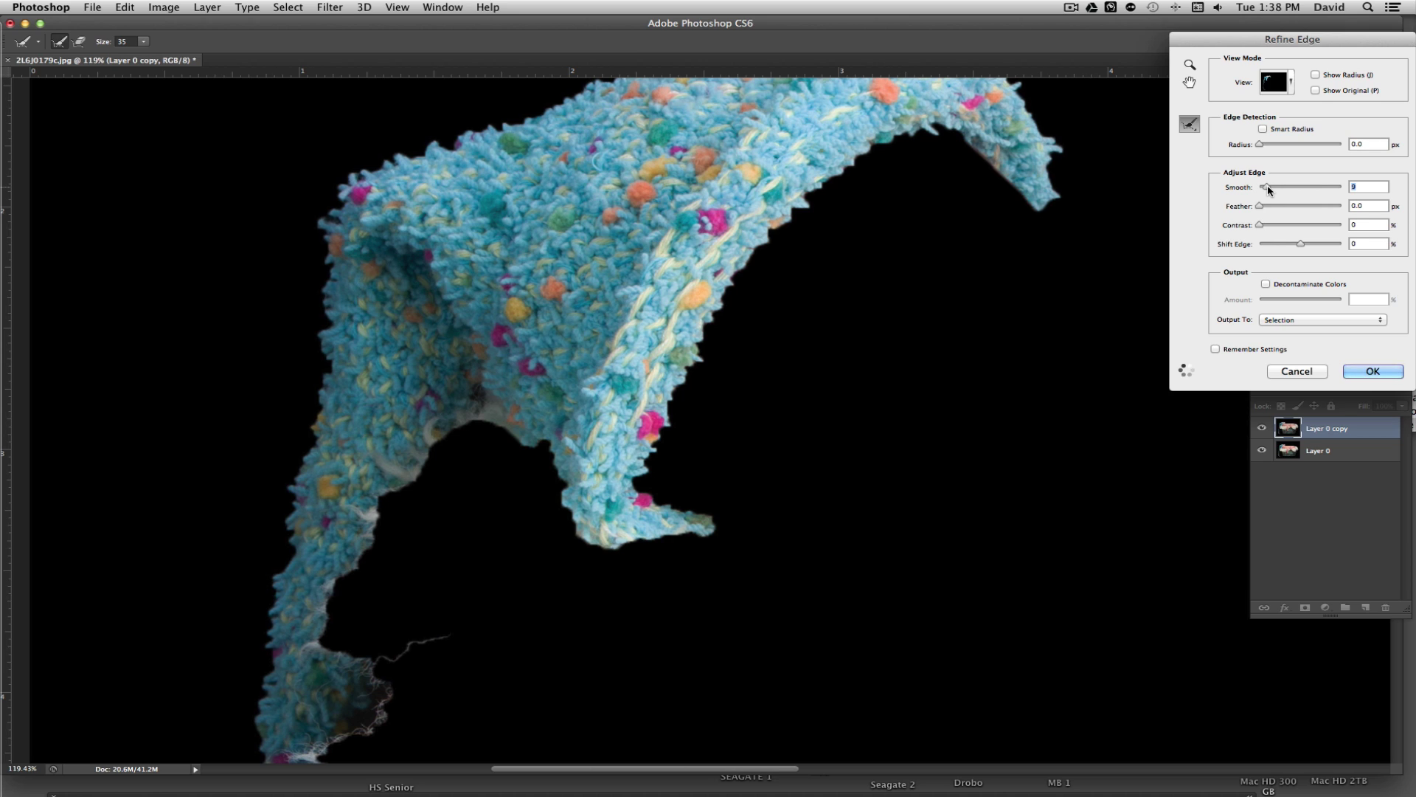
drag(1267, 187, 1274, 207)
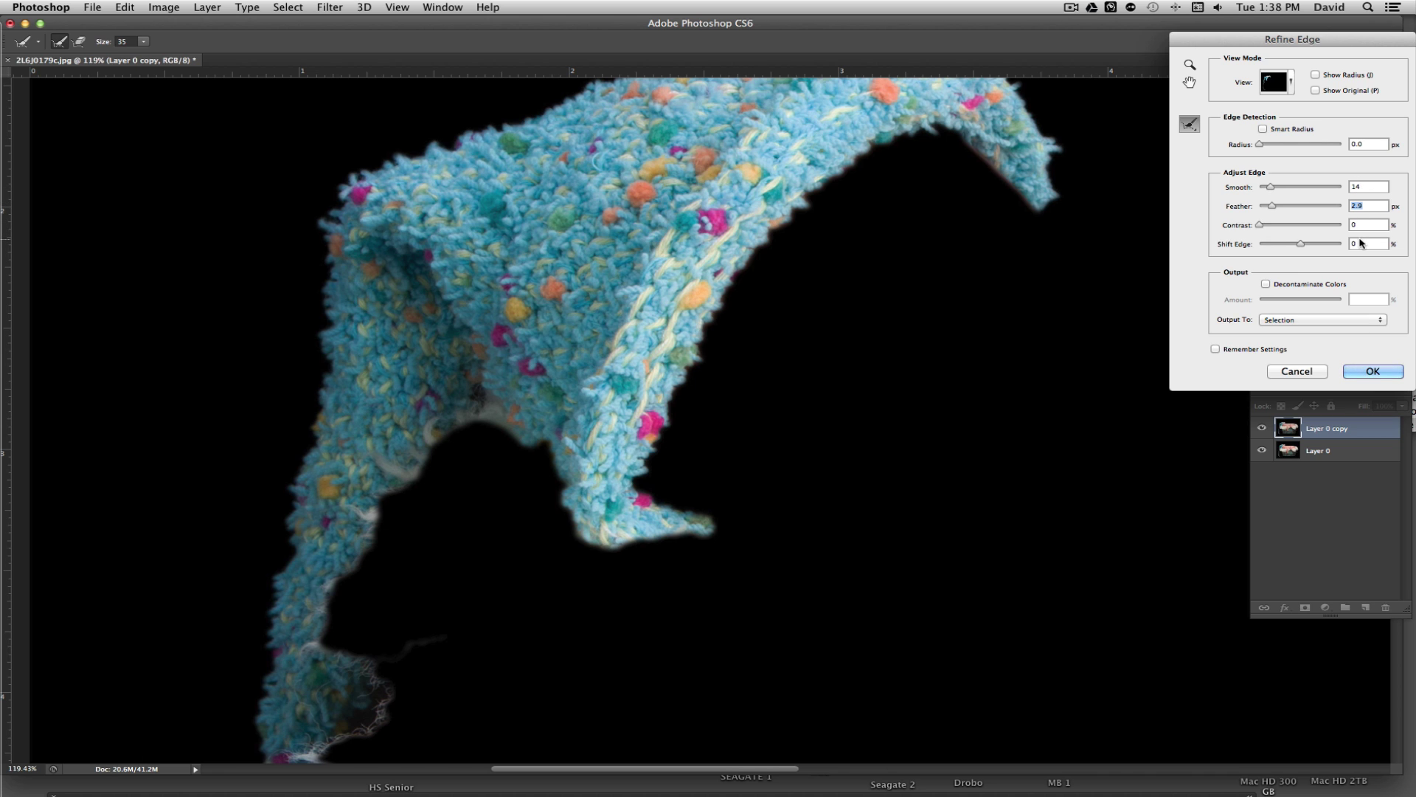
click(1373, 371)
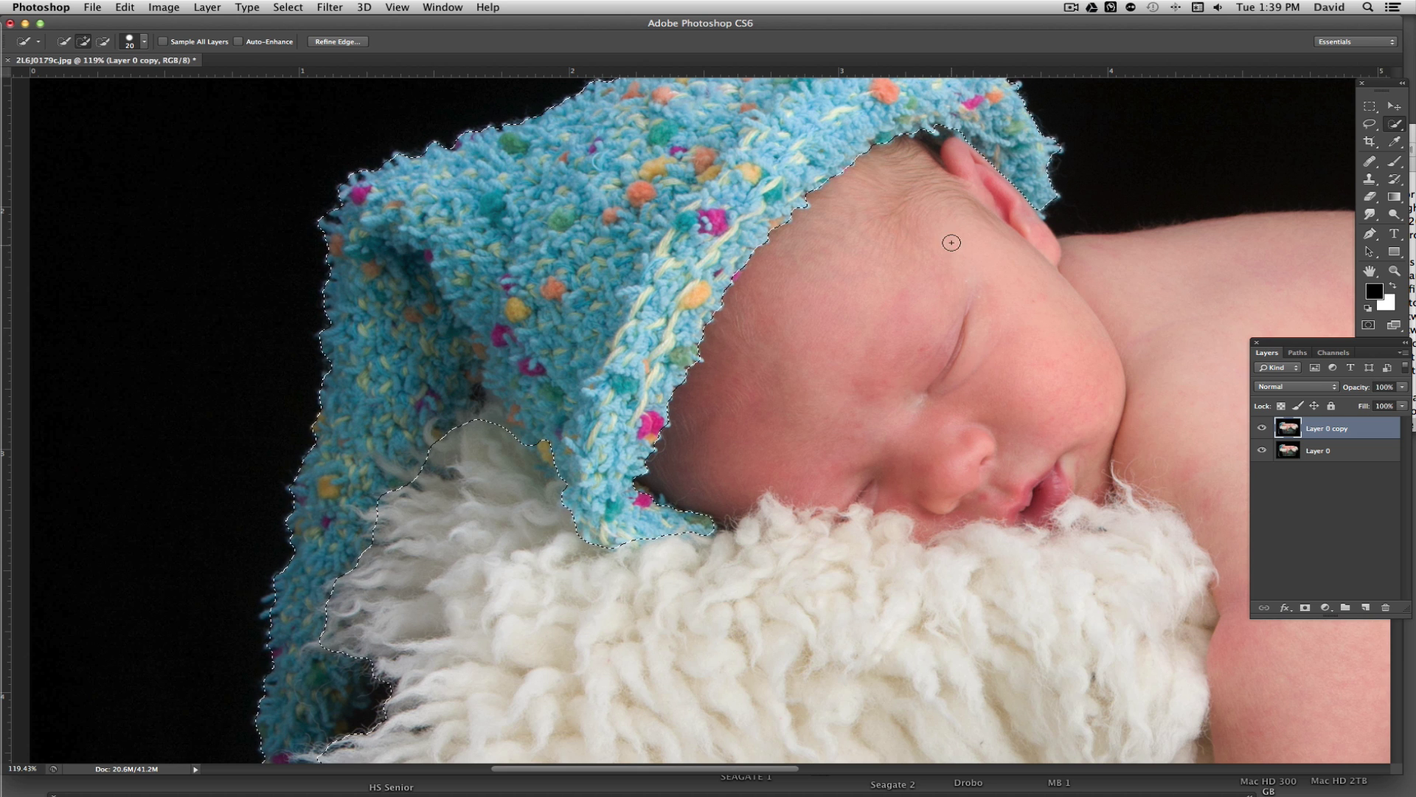
Step: Zoom out to the whole photo and apply Select > Inverse
scroll(863, 366, down, 5)
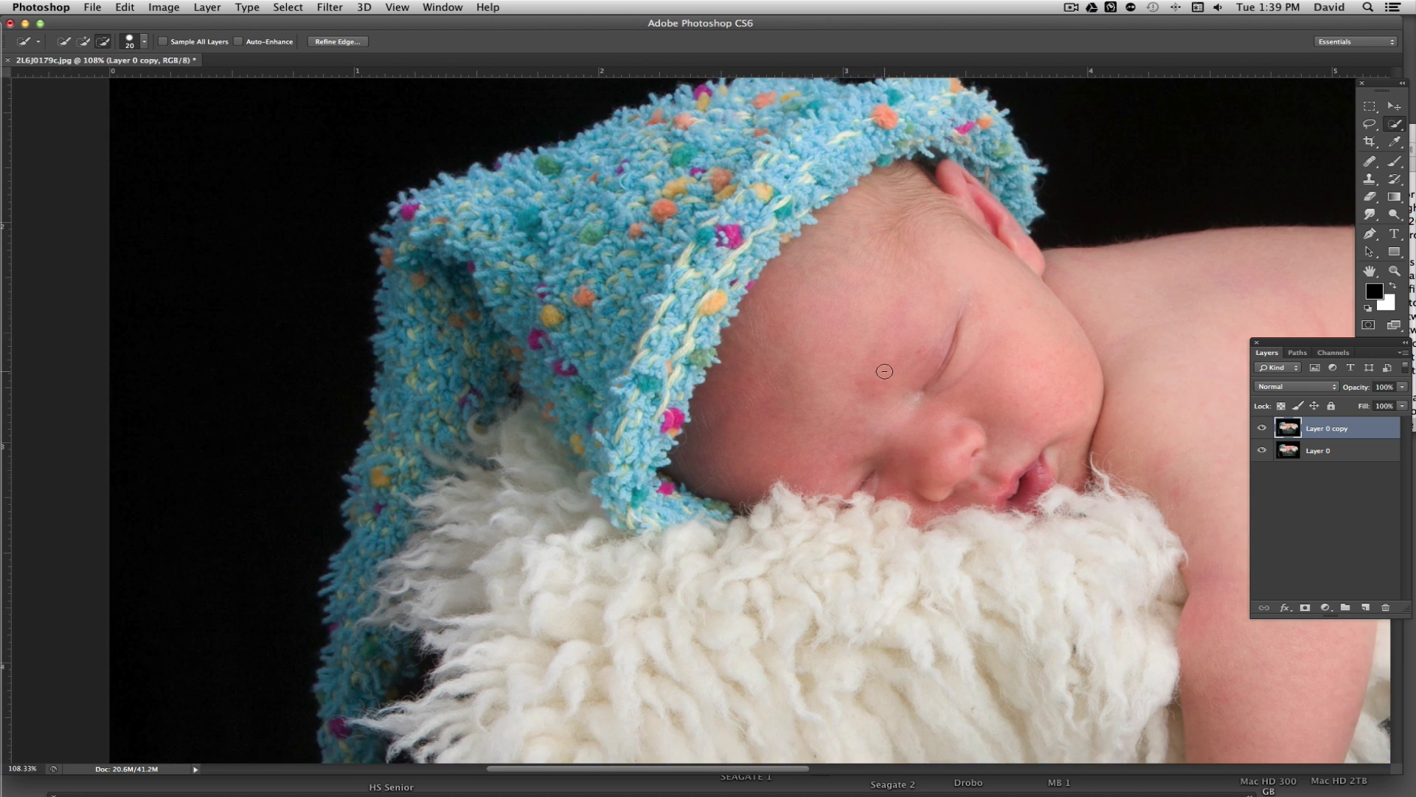
scroll(884, 371, up, 2)
scroll(885, 371, up, 4)
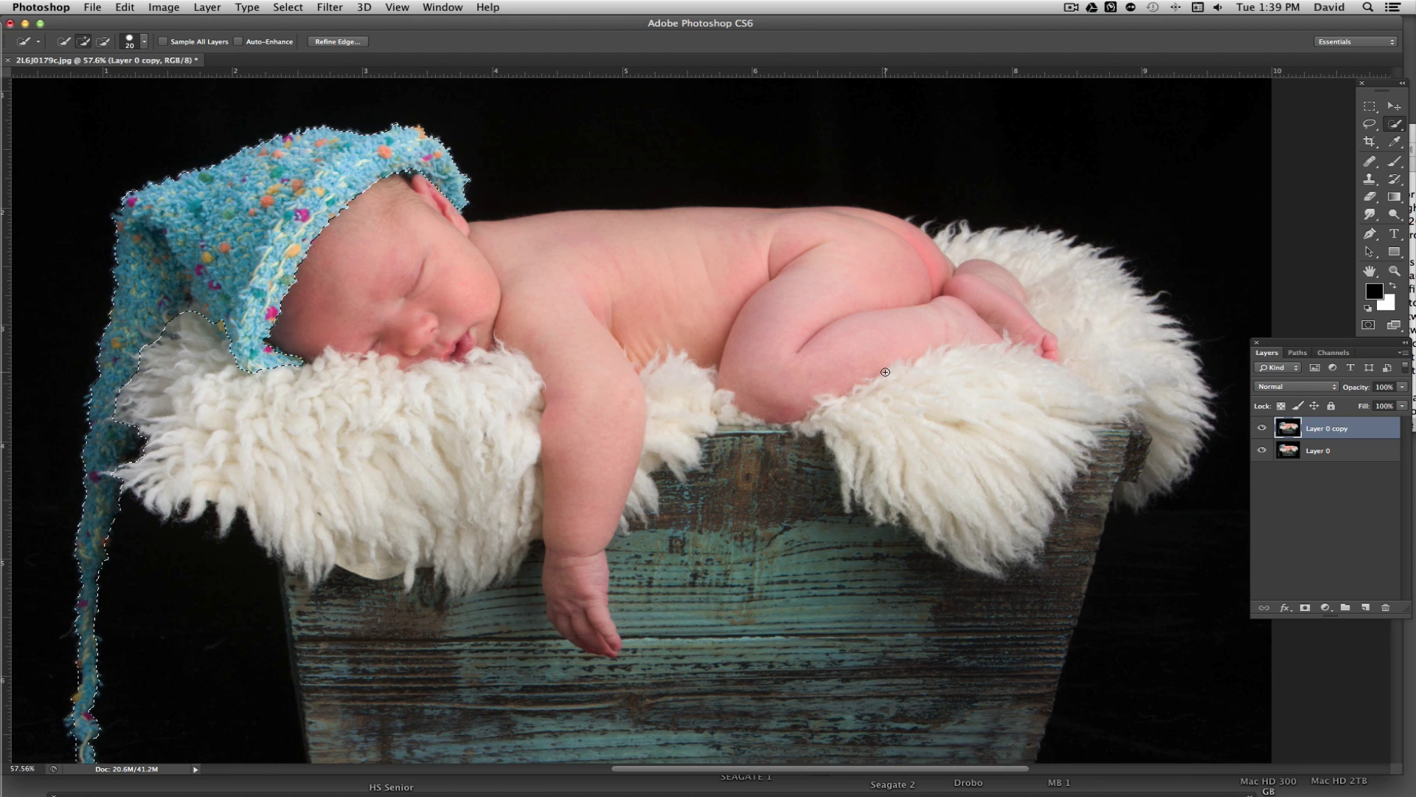
scroll(886, 374, down, 1)
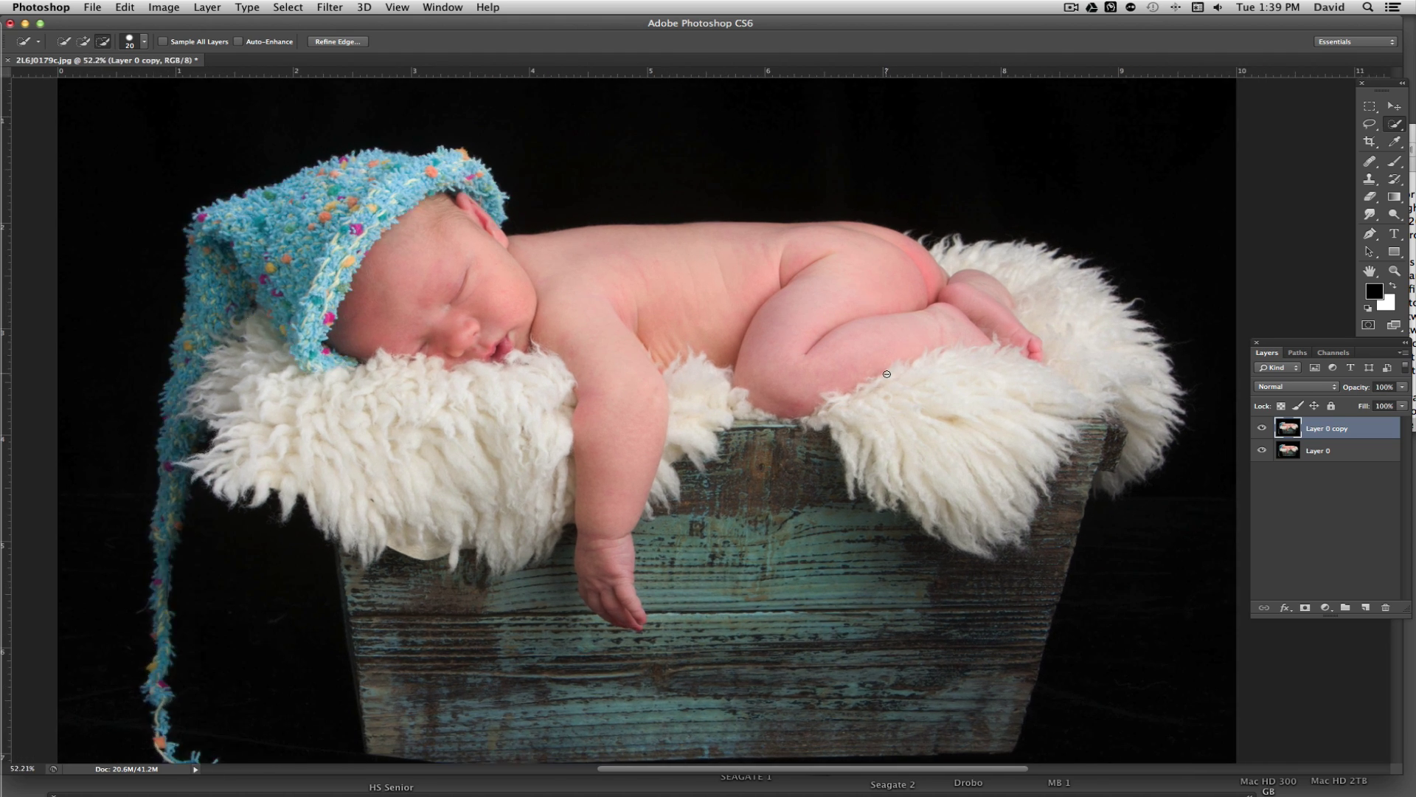
scroll(887, 374, up, 3)
scroll(887, 374, down, 3)
scroll(888, 375, down, 2)
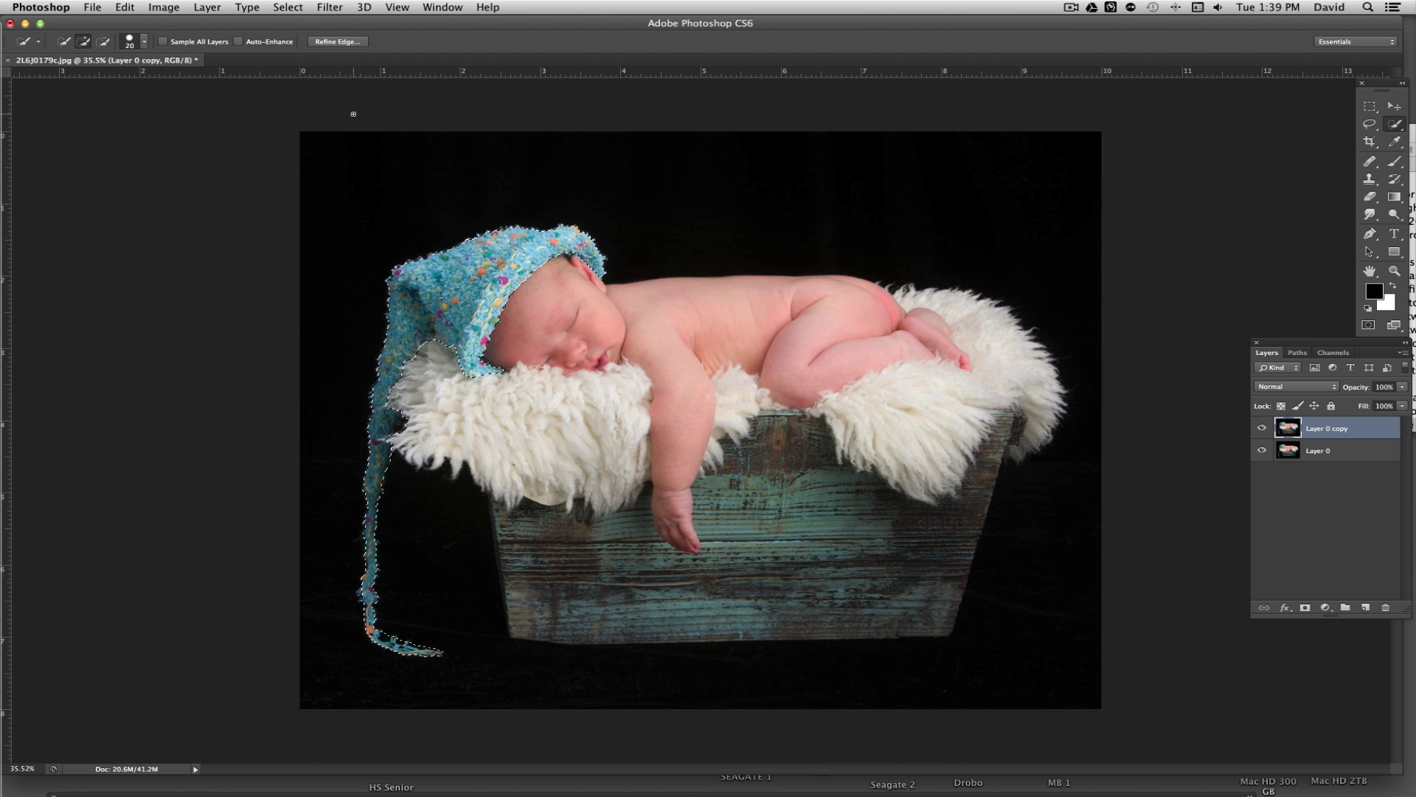
click(284, 7)
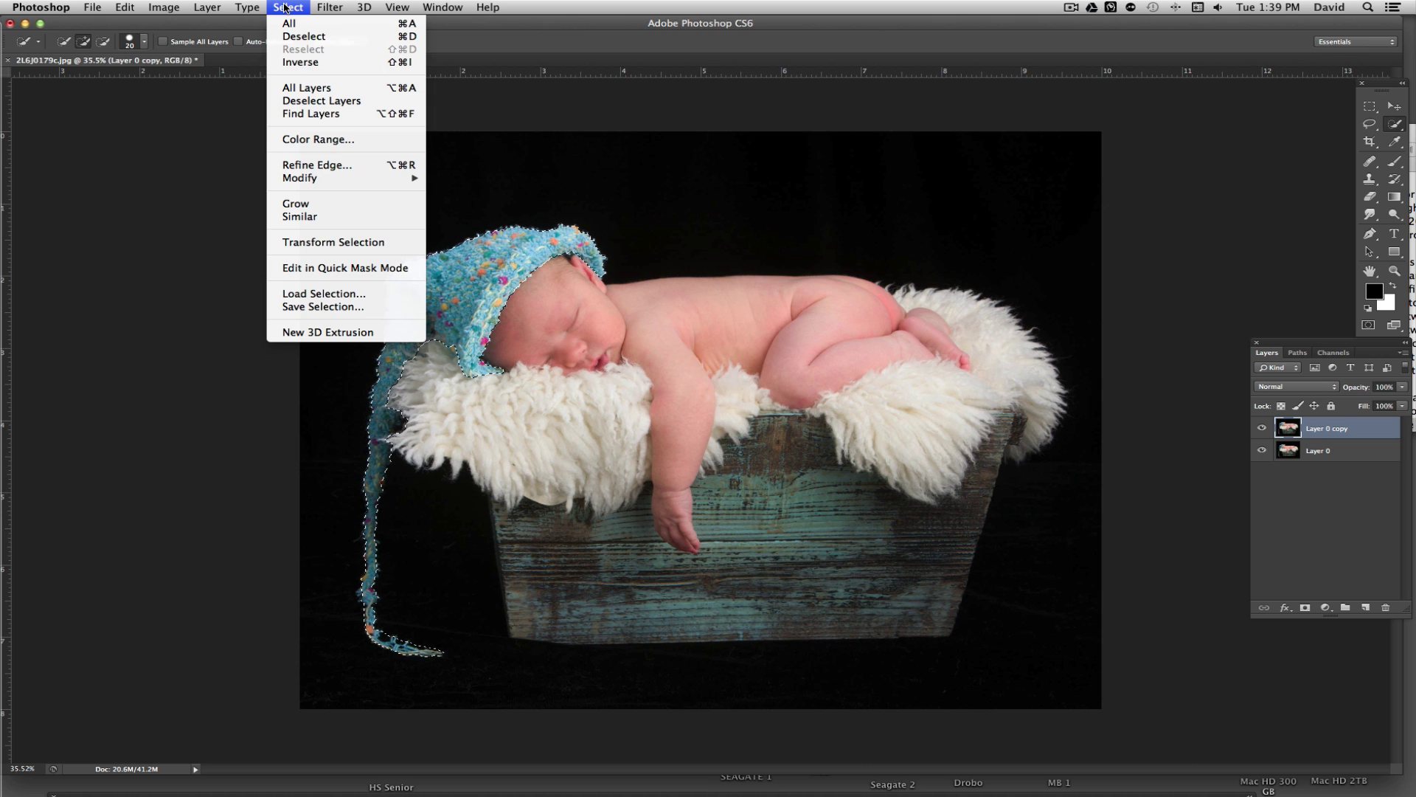
click(304, 62)
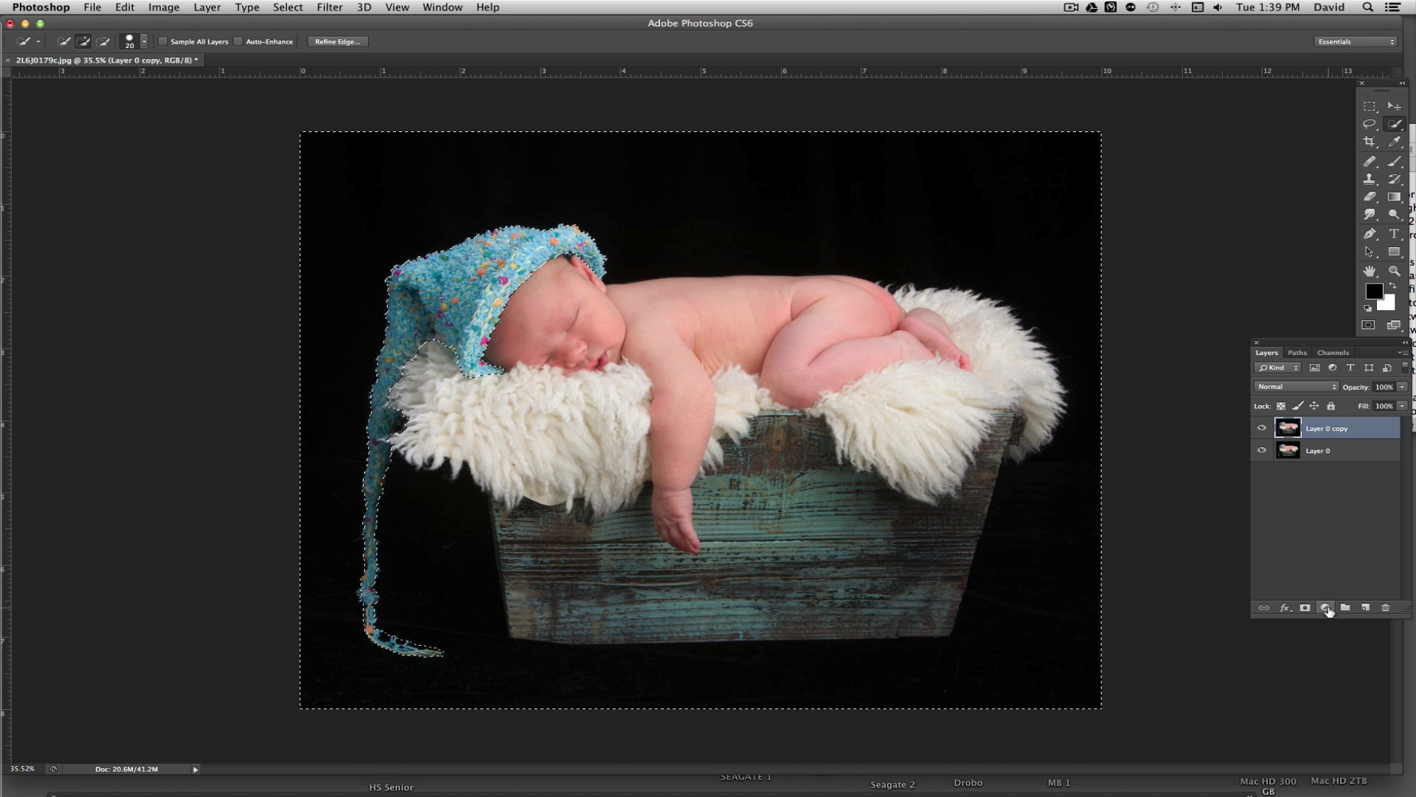
Step: Add a Hue/Saturation adjustment layer with Saturation dragged to -100
click(1326, 608)
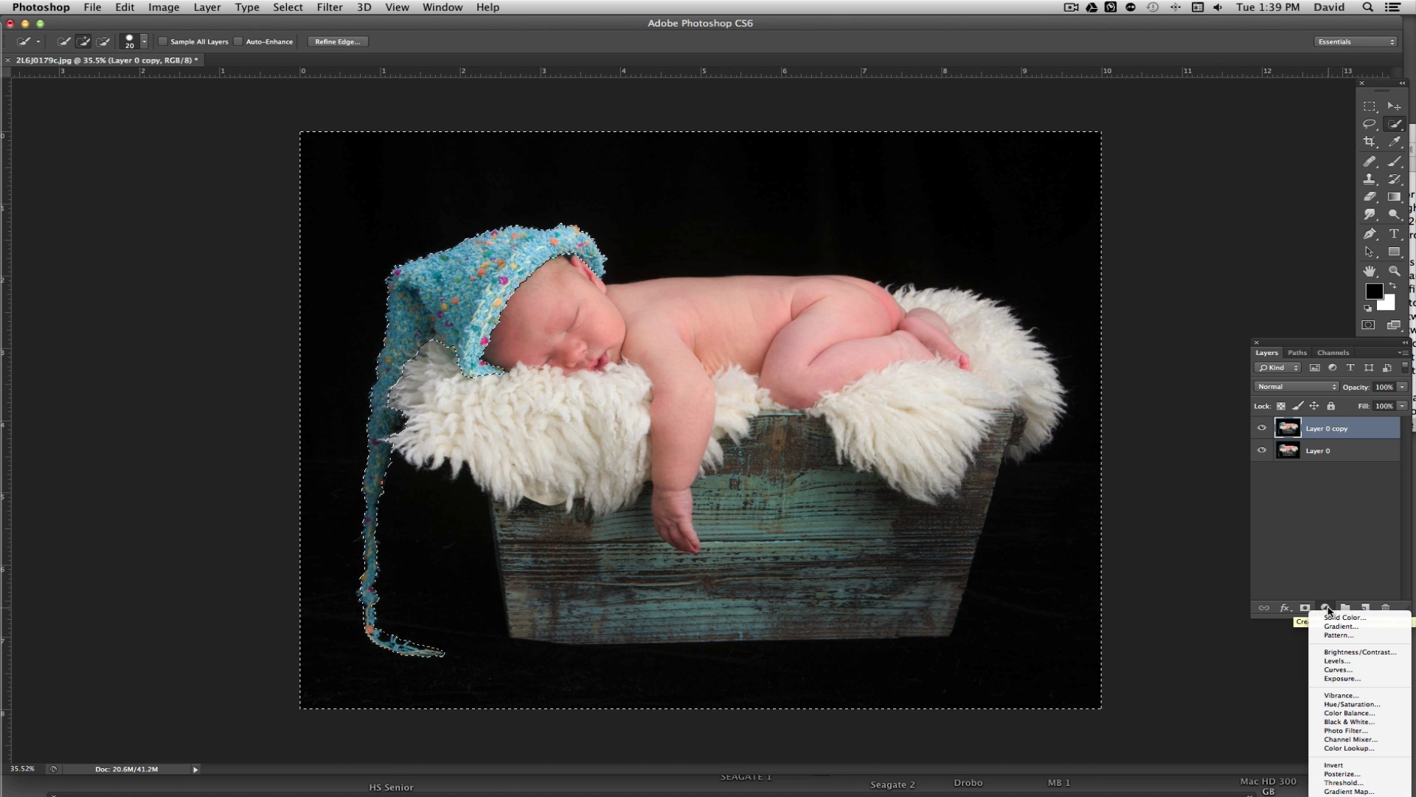
click(1352, 704)
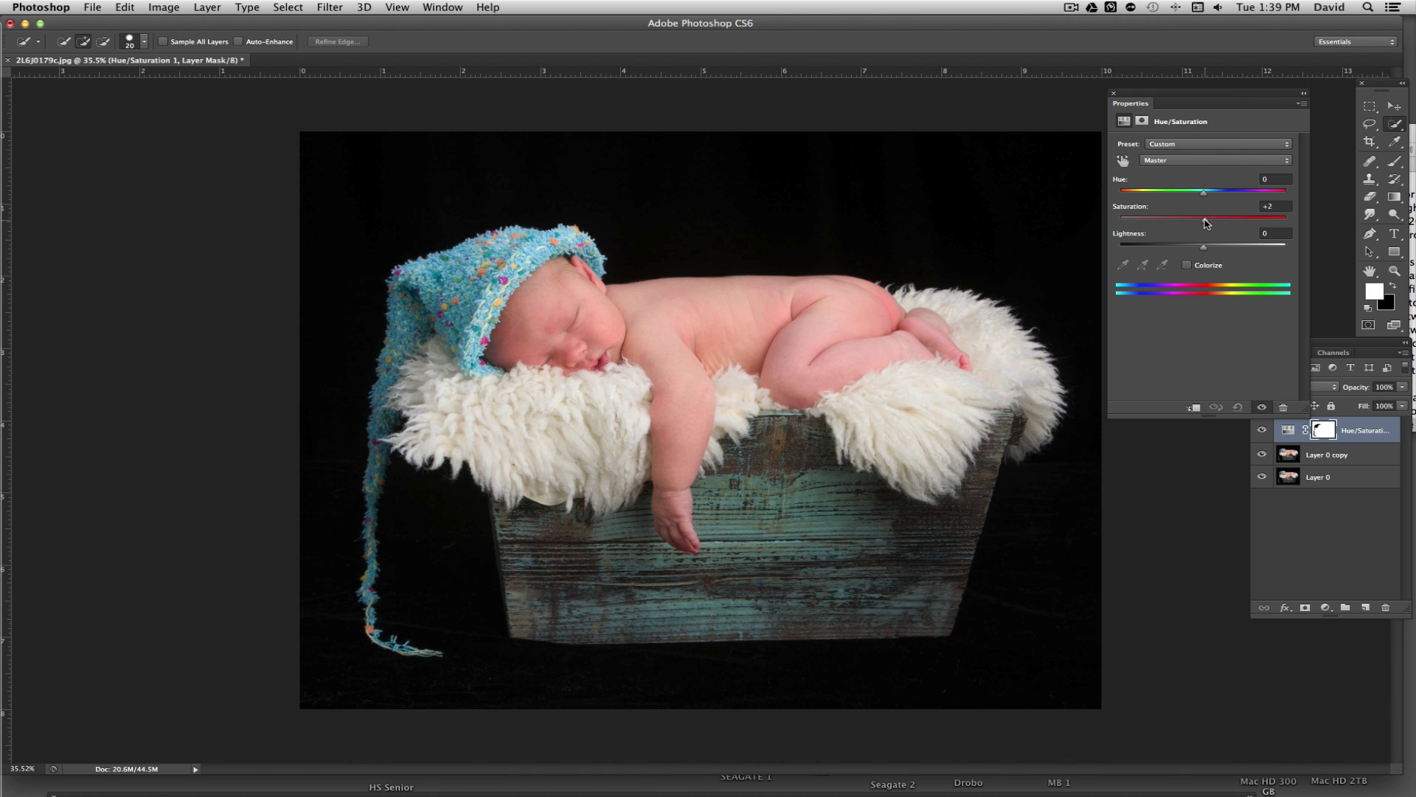
drag(1207, 223, 1115, 221)
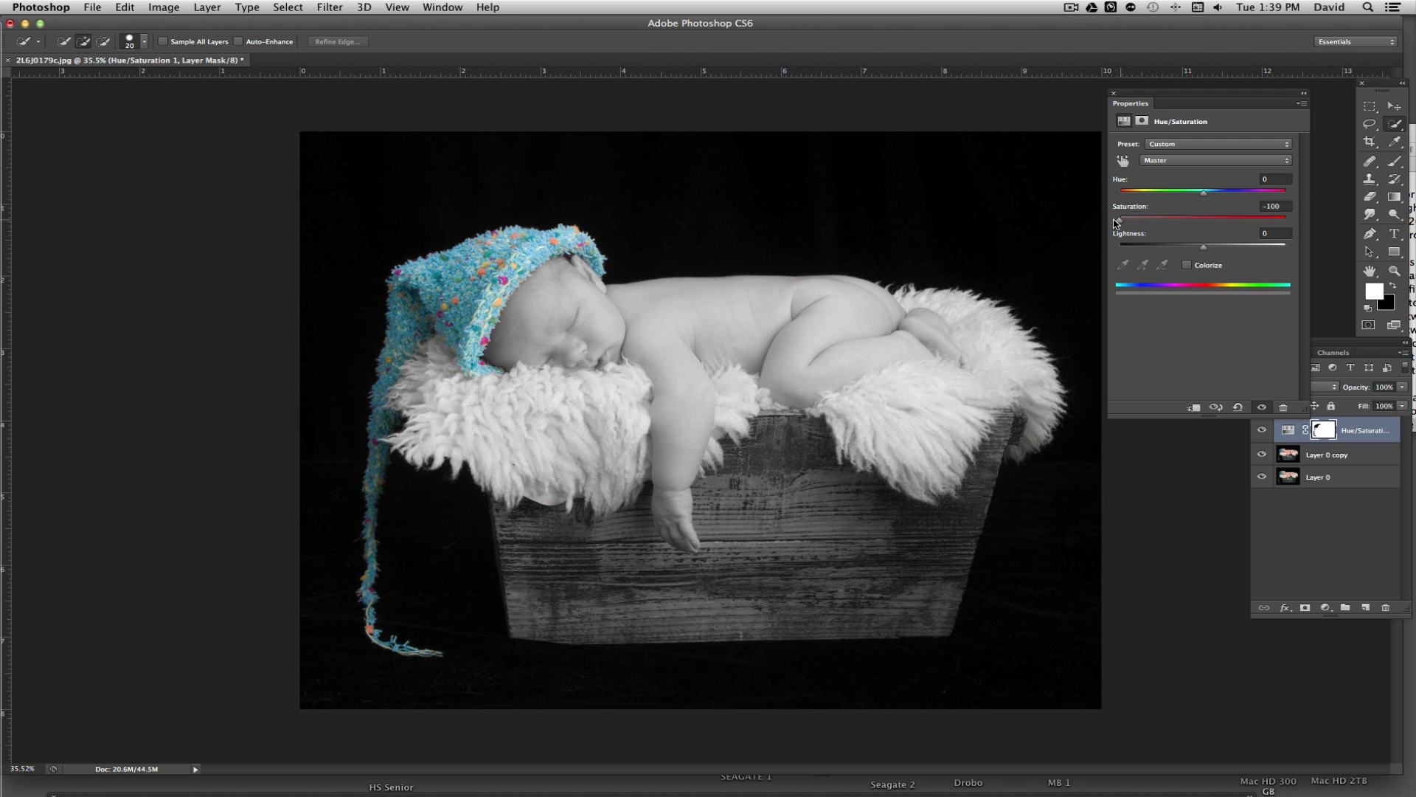
click(1114, 93)
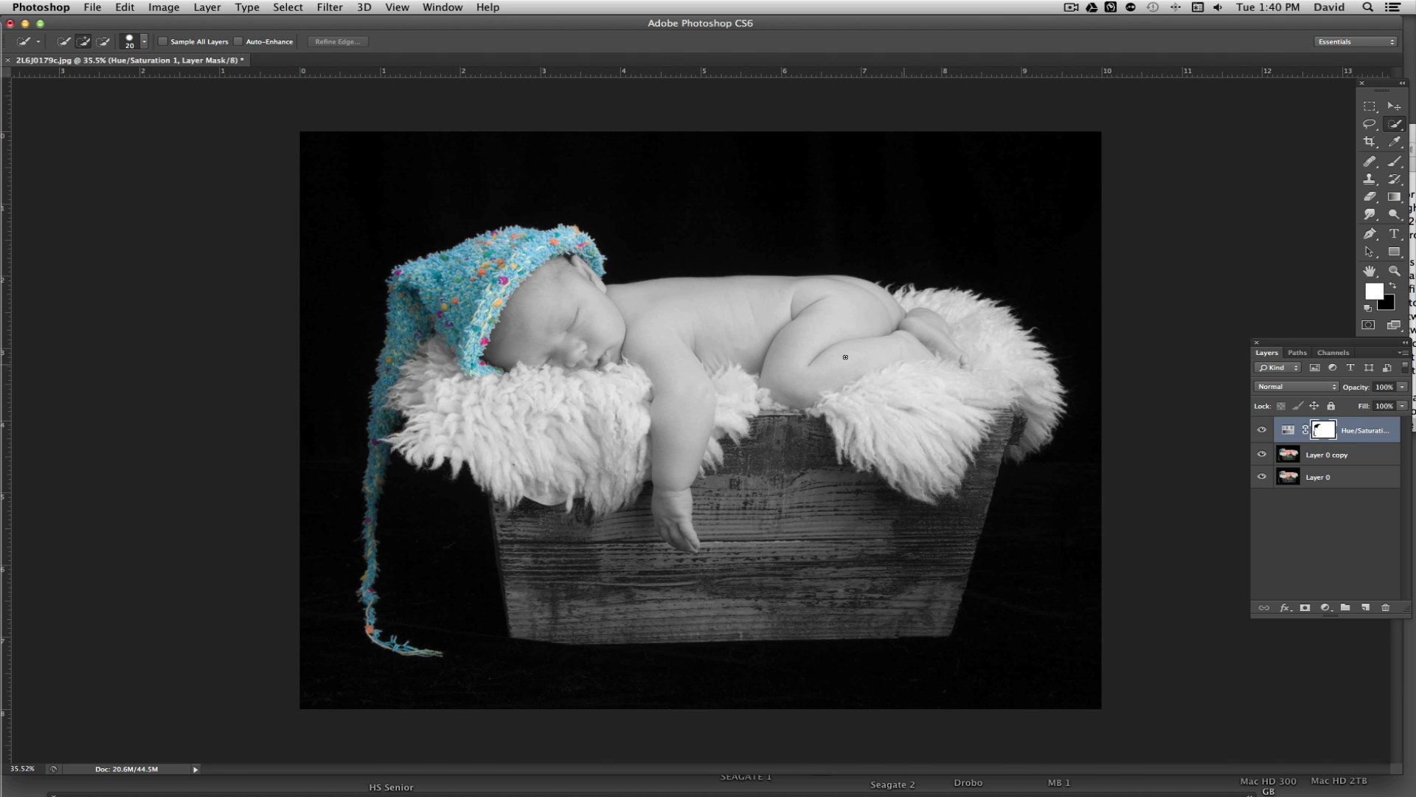
scroll(544, 247, up, 5)
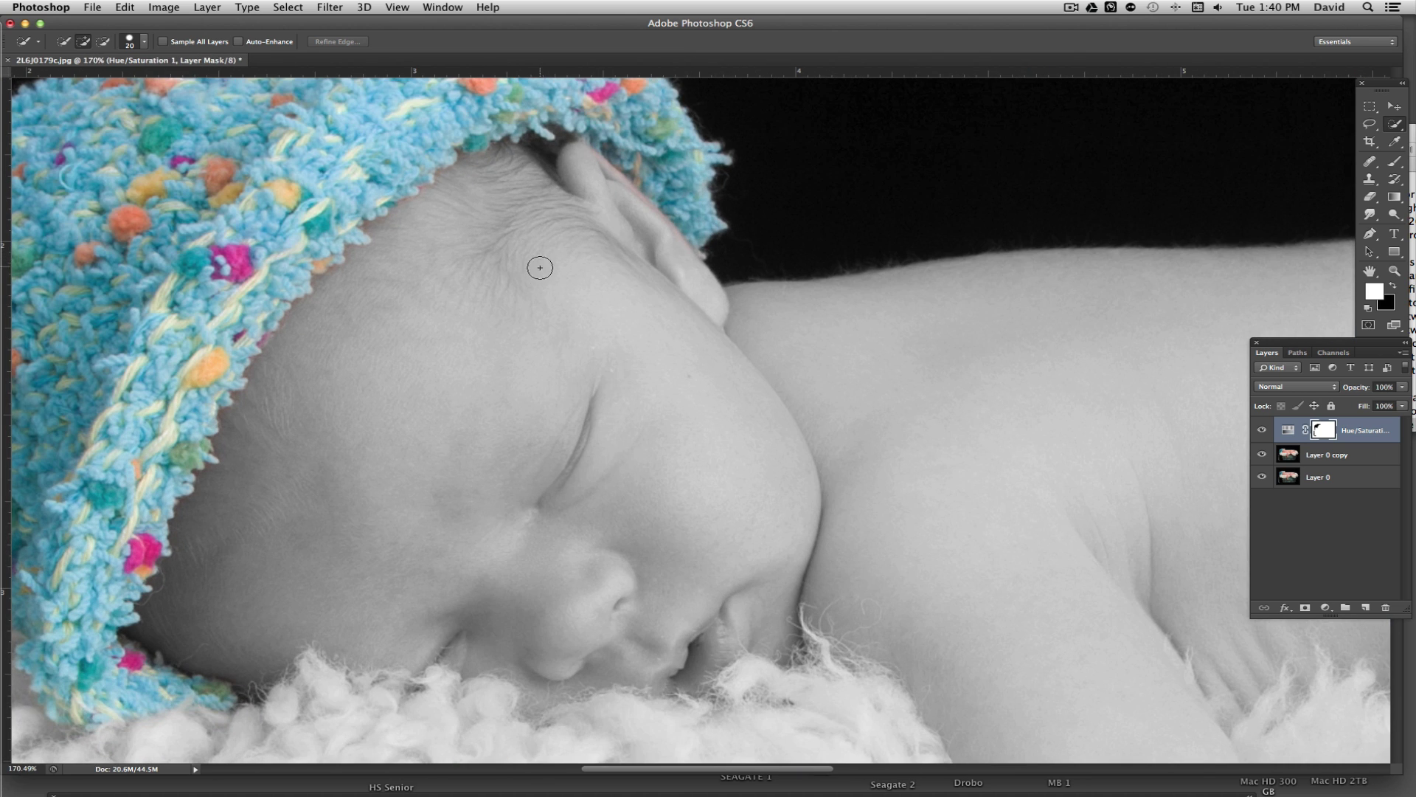
mouse_move(438, 200)
mouse_down()
mouse_move(538, 316)
mouse_move(578, 339)
mouse_up()
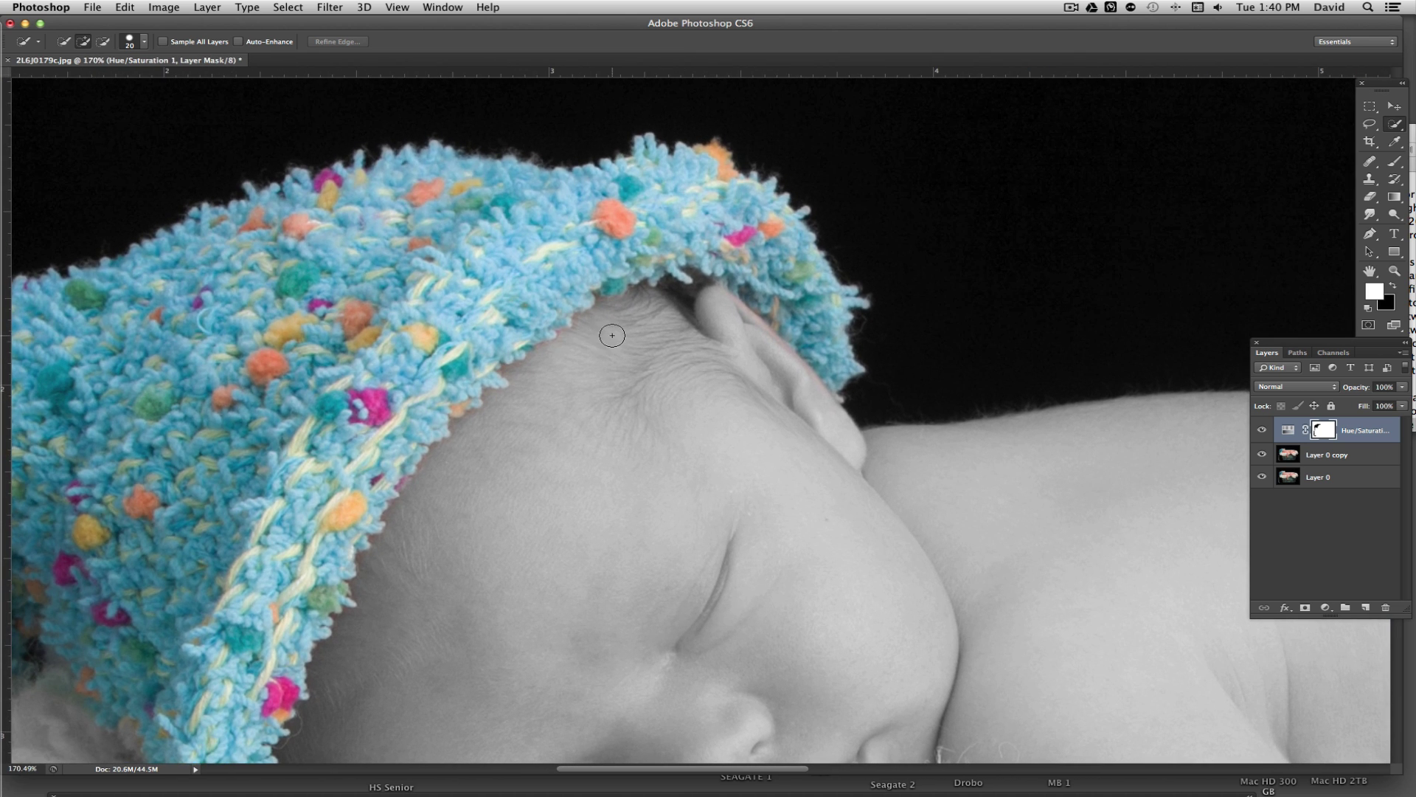
scroll(544, 332, up, 3)
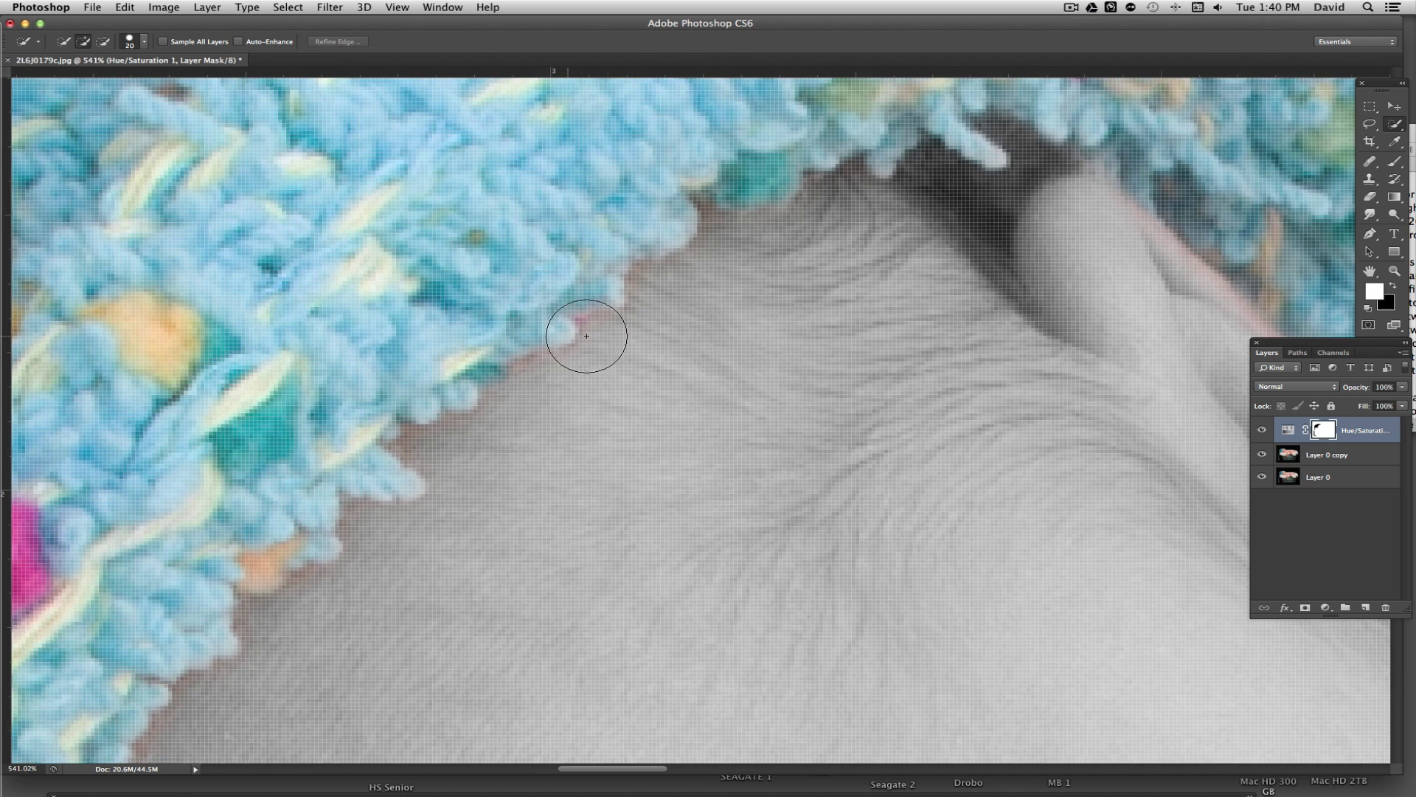
scroll(605, 336, down, 2)
scroll(620, 338, down, 1)
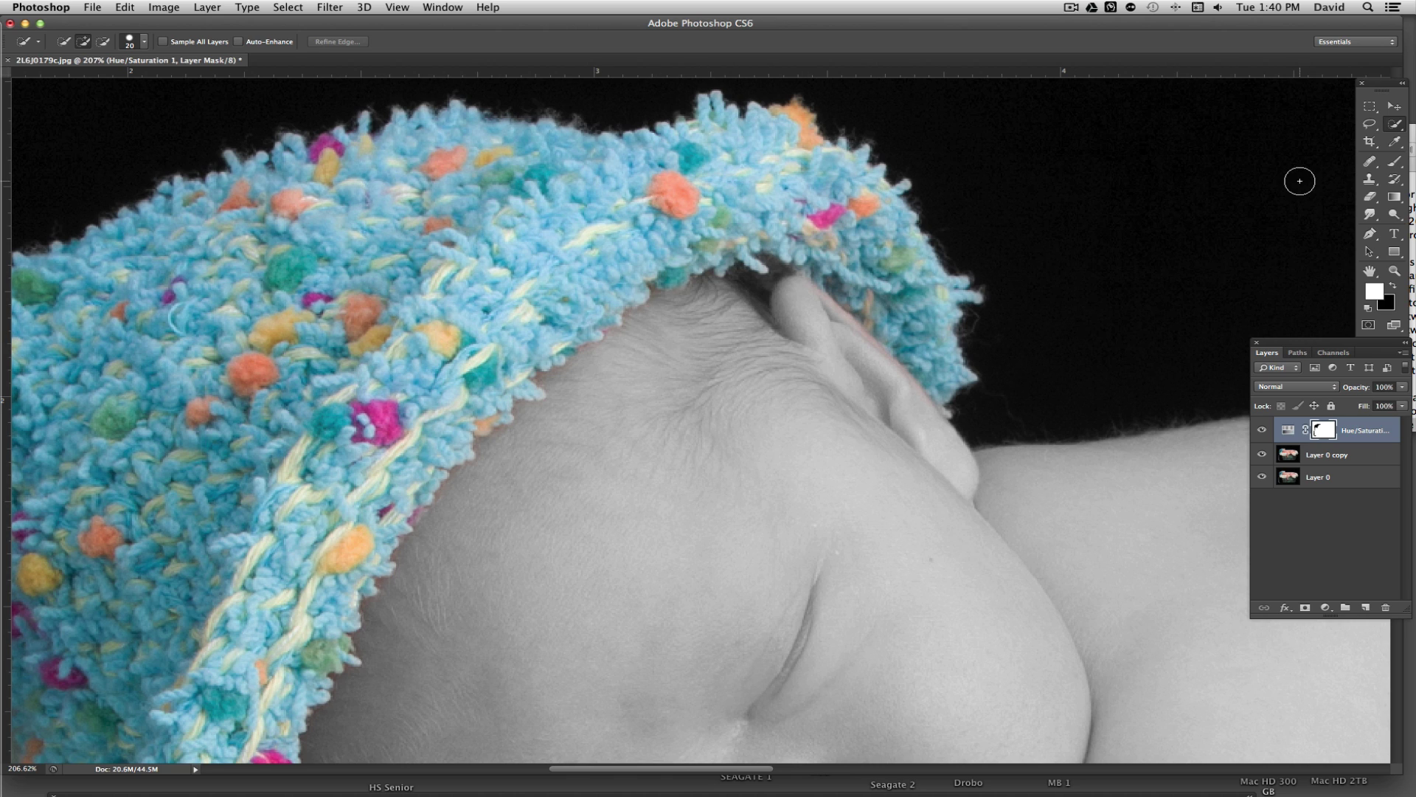
Step: Switch to the Brush tool with opacity set to 100%
click(1397, 164)
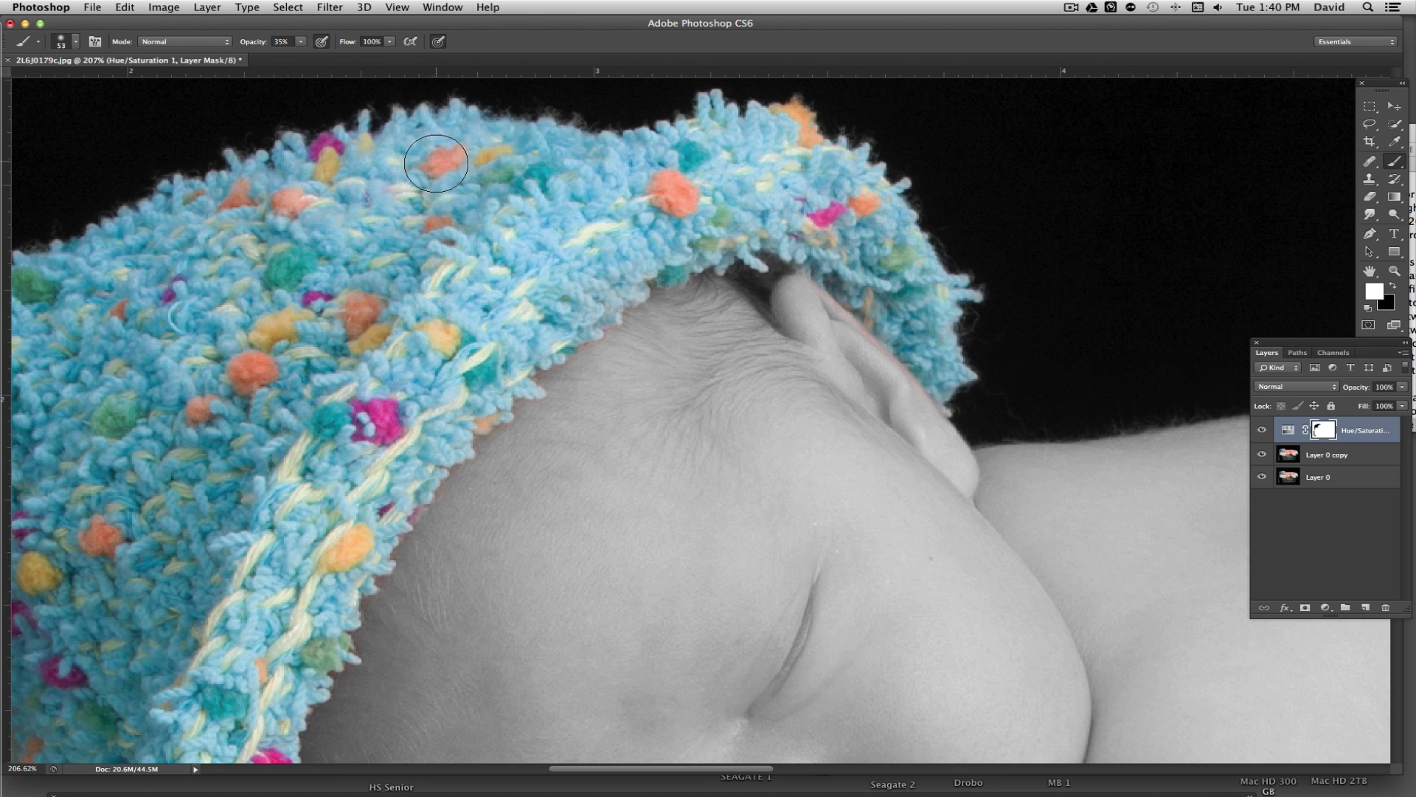
click(281, 42)
text(100)
key(Return)
Step: Paint the Hue/Saturation mask along the hat's lower edge, then undo the stroke
drag(627, 284, 610, 291)
drag(607, 304, 529, 355)
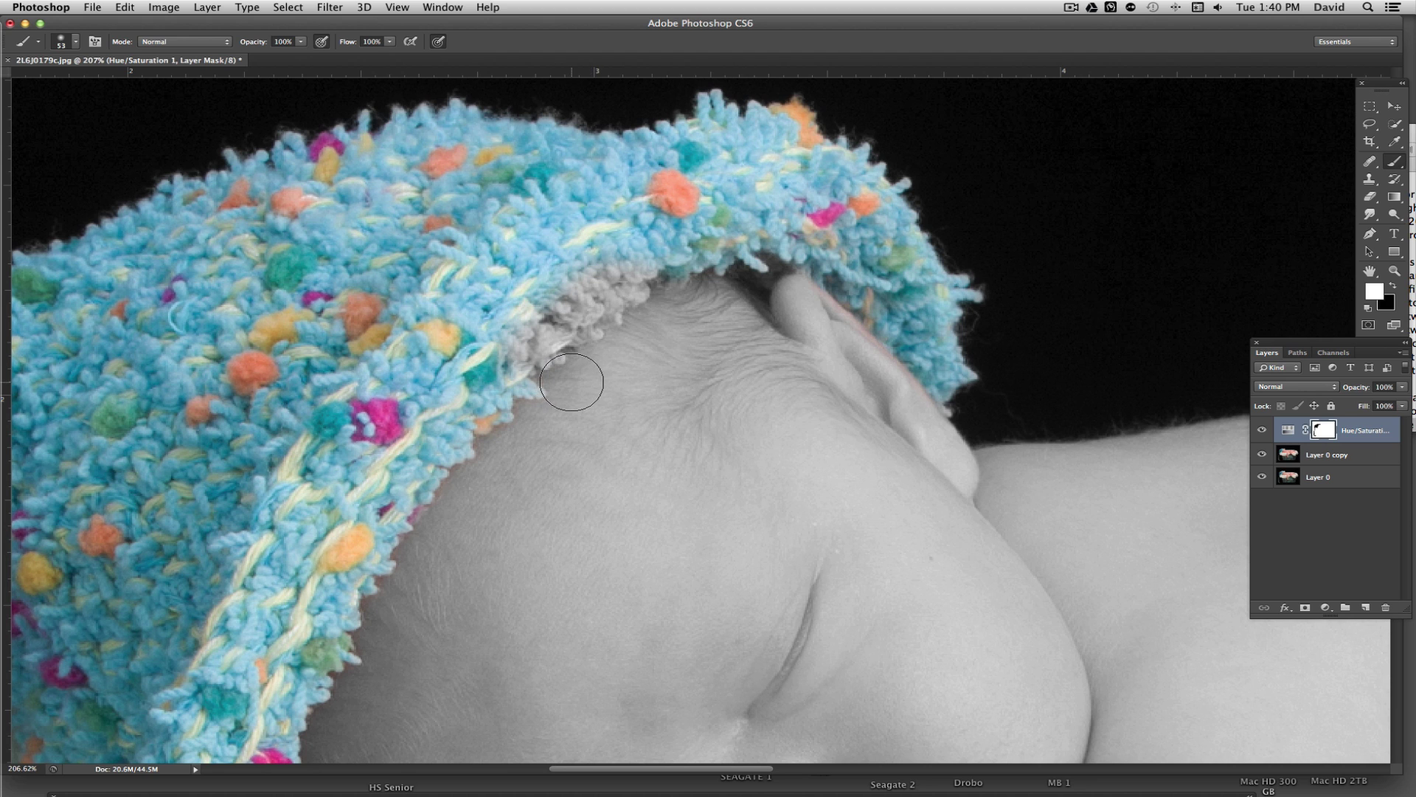
key(super+z)
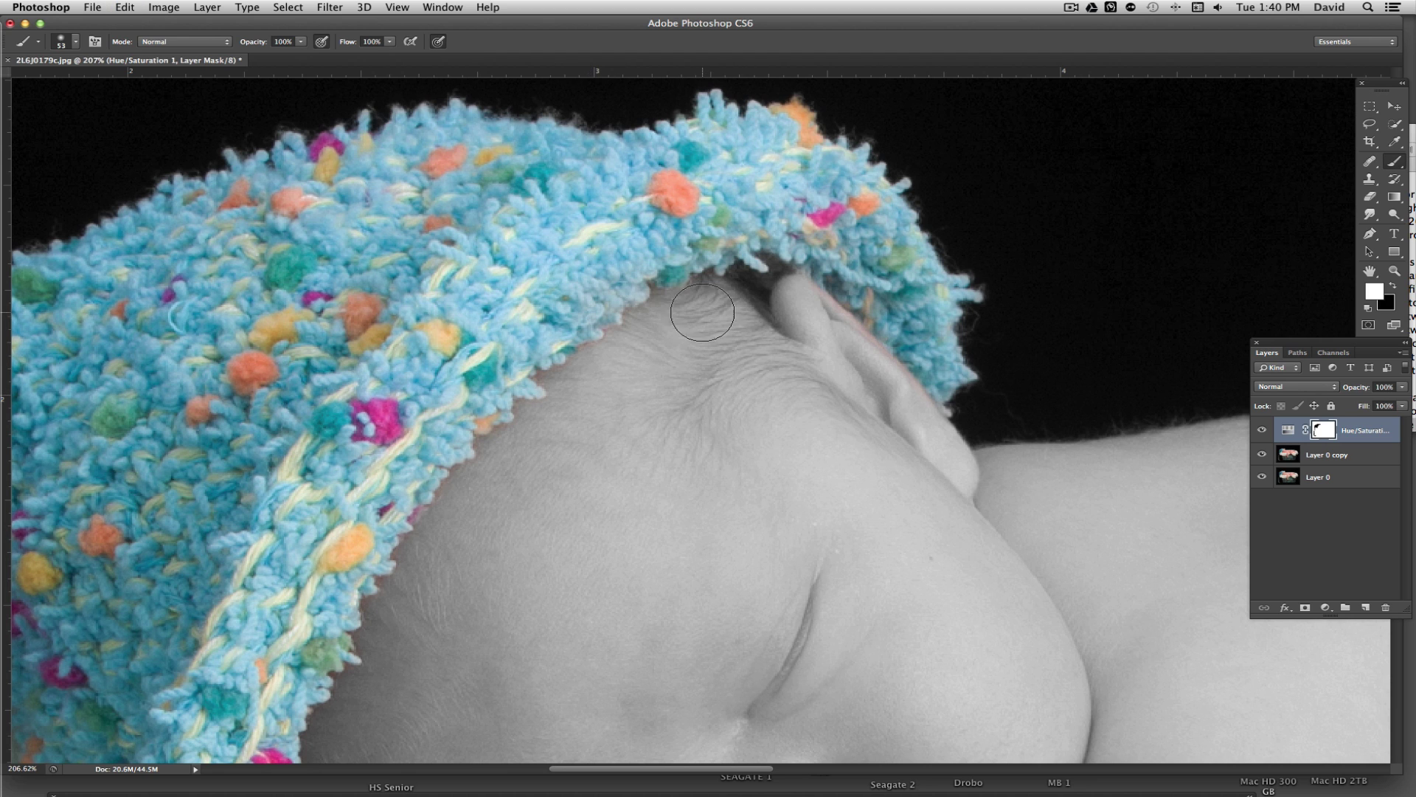
Step: Zoom in and shrink the brush to 16 px
scroll(614, 328, up, 1)
scroll(614, 328, up, 1)
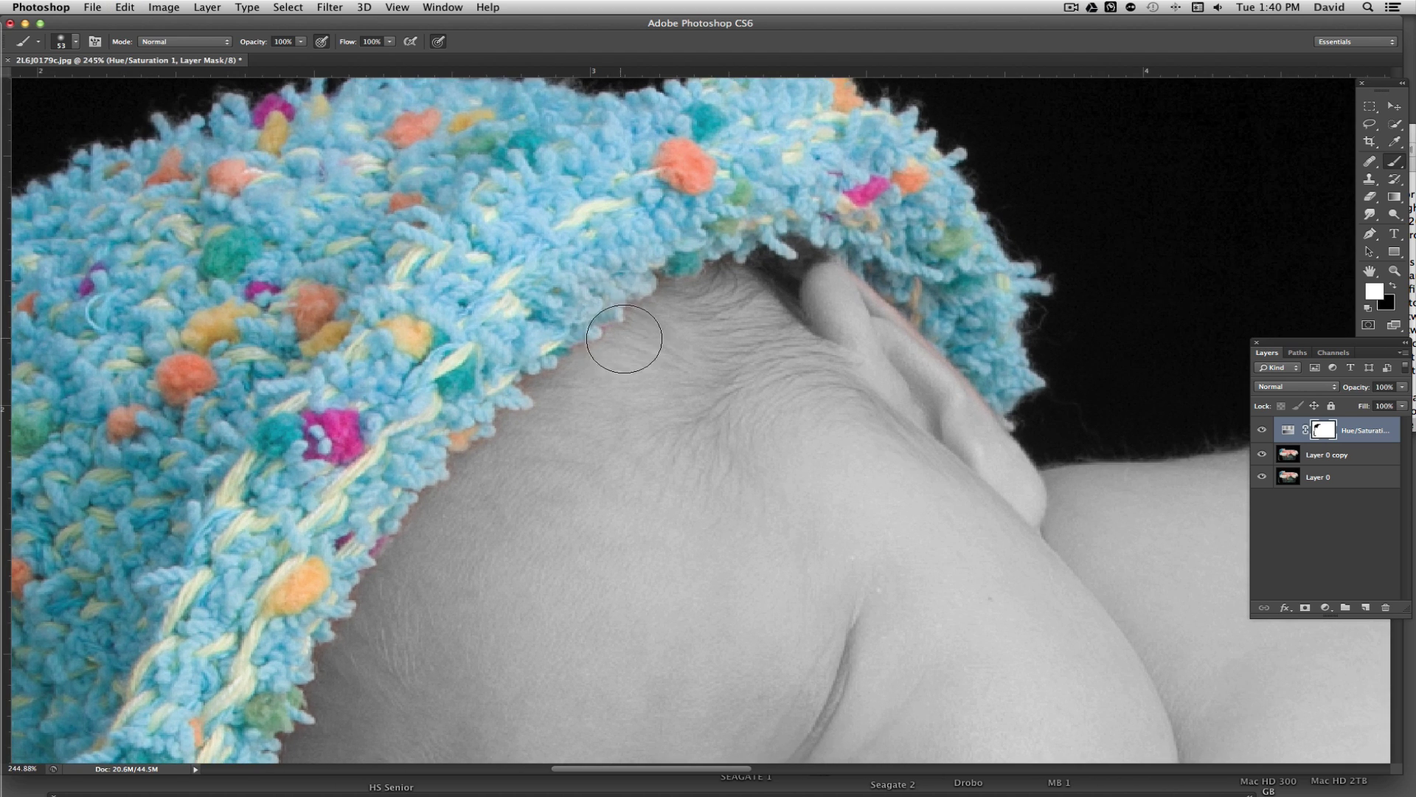
right_click(635, 334)
drag(671, 371, 669, 371)
key(Return)
Step: Paint black along the hat edge to keep it blue, then return to white and pan down the hat
key(x)
mouse_move(601, 321)
mouse_down()
mouse_move(618, 338)
mouse_move(578, 350)
mouse_up()
key(x)
scroll(651, 386, down, 5)
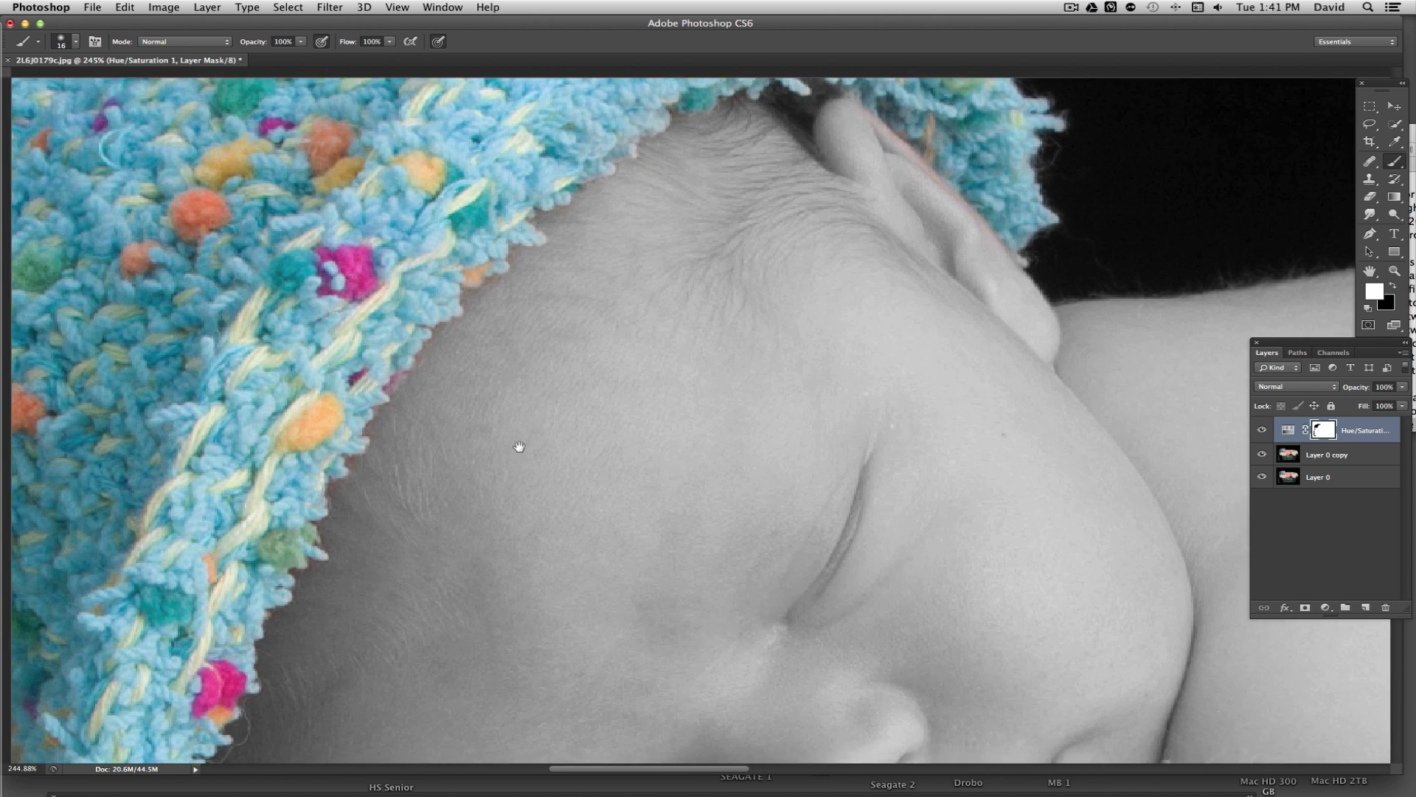
drag(519, 447, 563, 300)
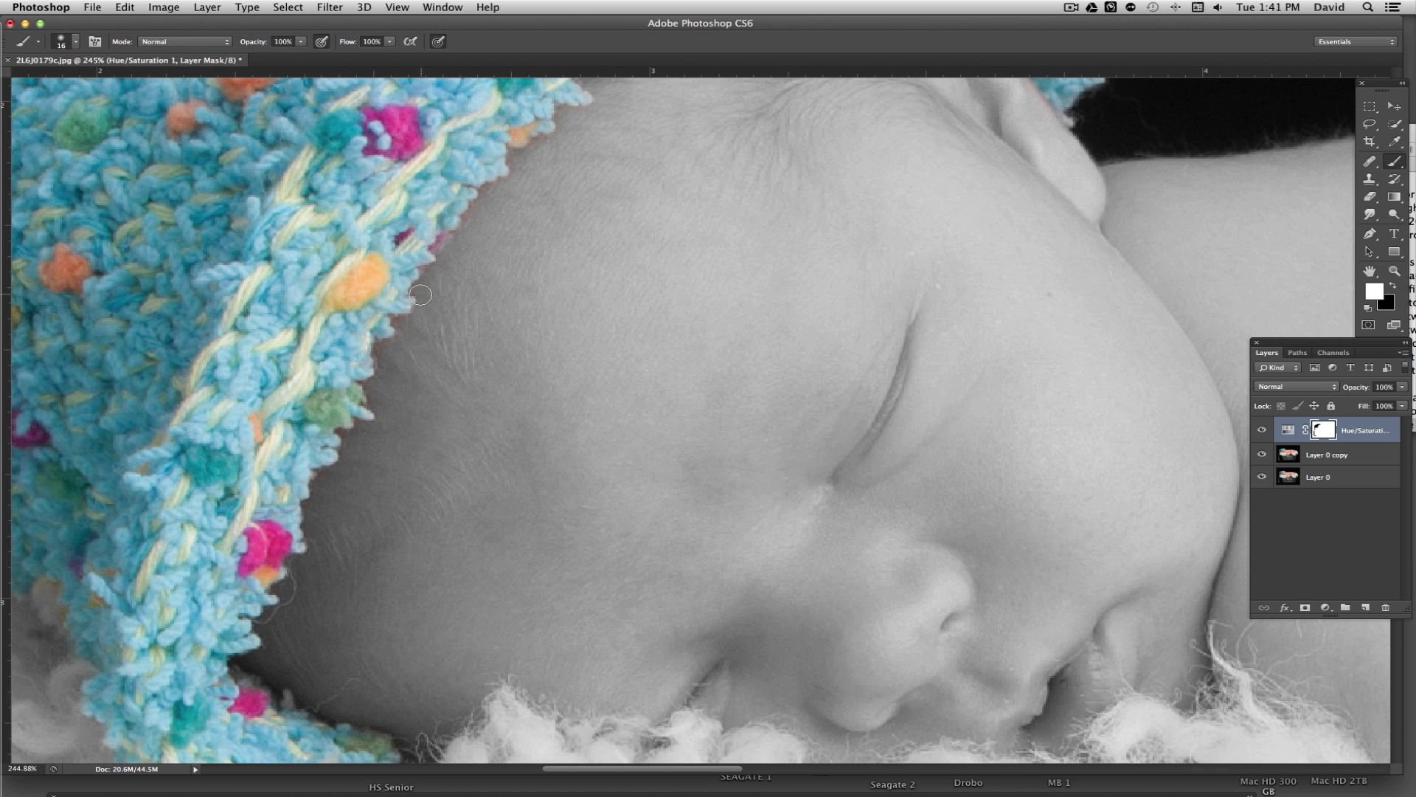
drag(481, 394, 600, 290)
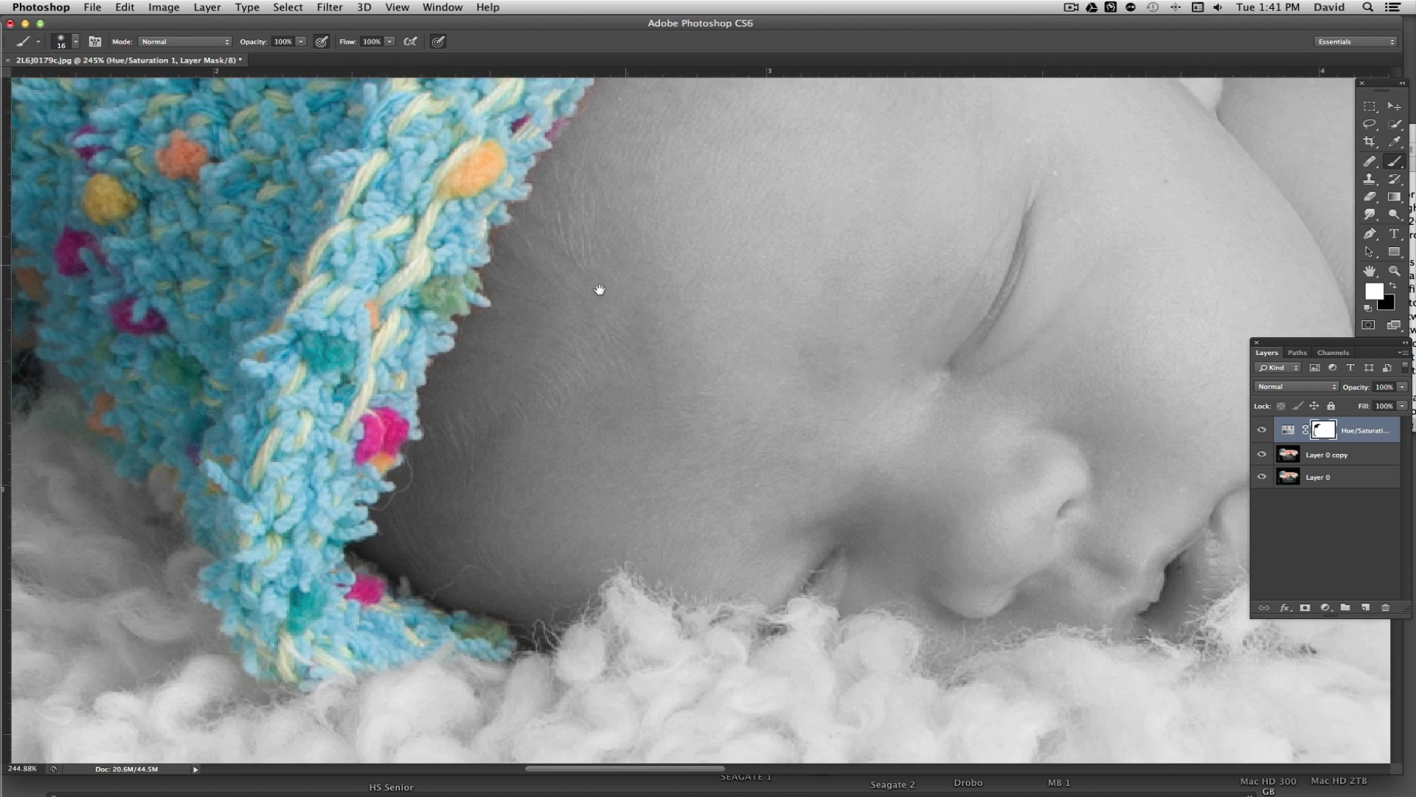
scroll(600, 290, down, 4)
scroll(600, 290, left, 4)
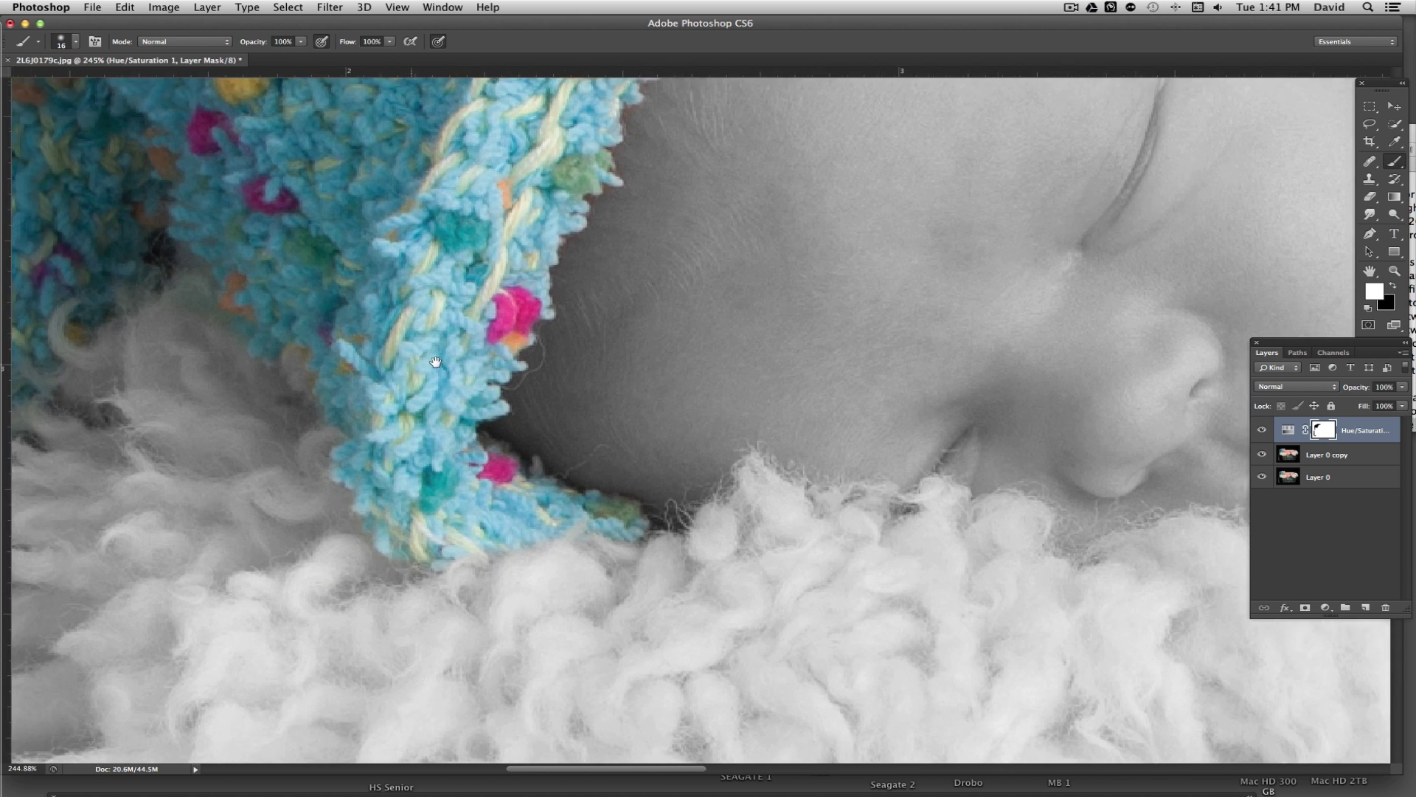
scroll(439, 360, left, 3)
drag(442, 357, 524, 365)
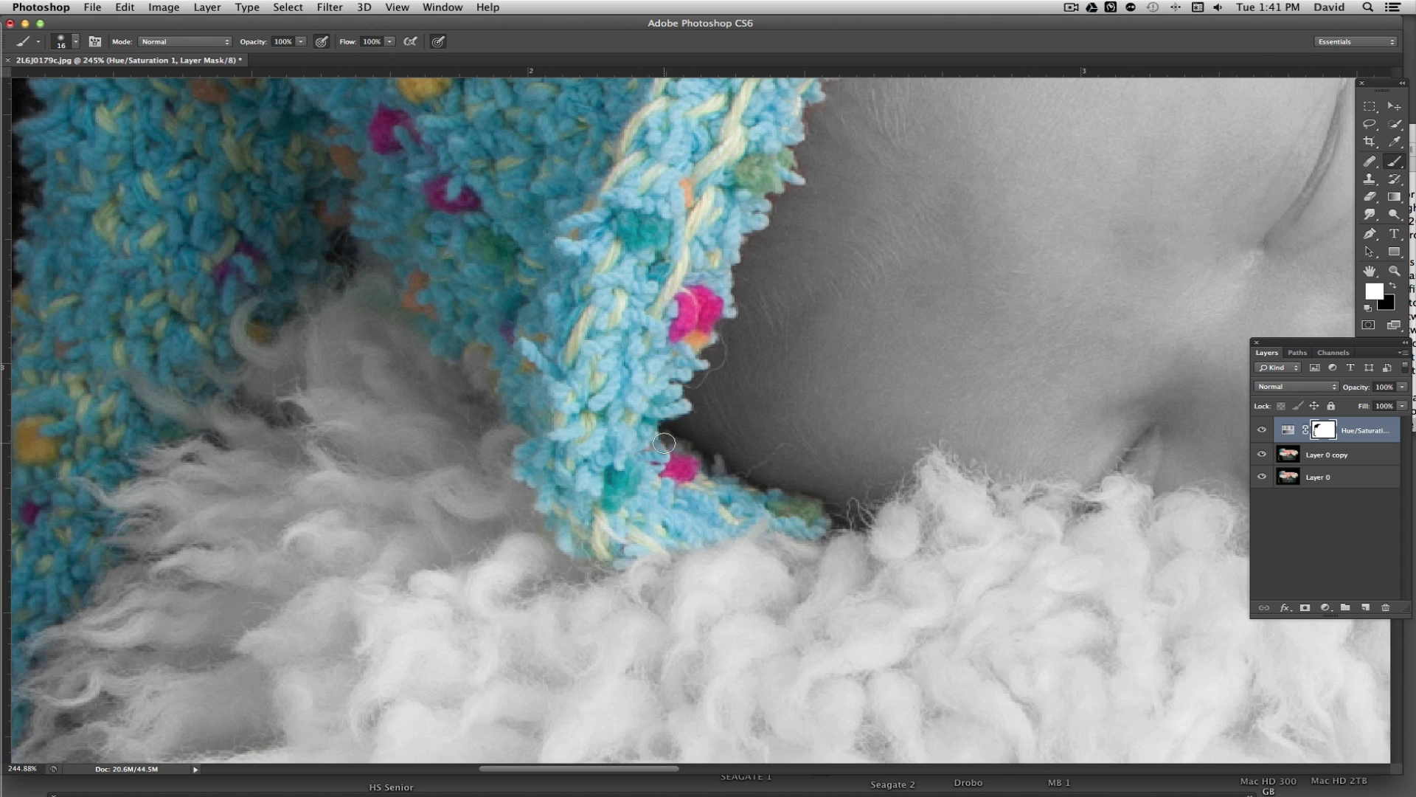
Step: Paint black over a missed spot of hat to restore its colour, then check the tail
key(x)
mouse_move(681, 452)
mouse_down()
mouse_move(719, 476)
mouse_move(711, 466)
mouse_up()
drag(513, 420, 804, 369)
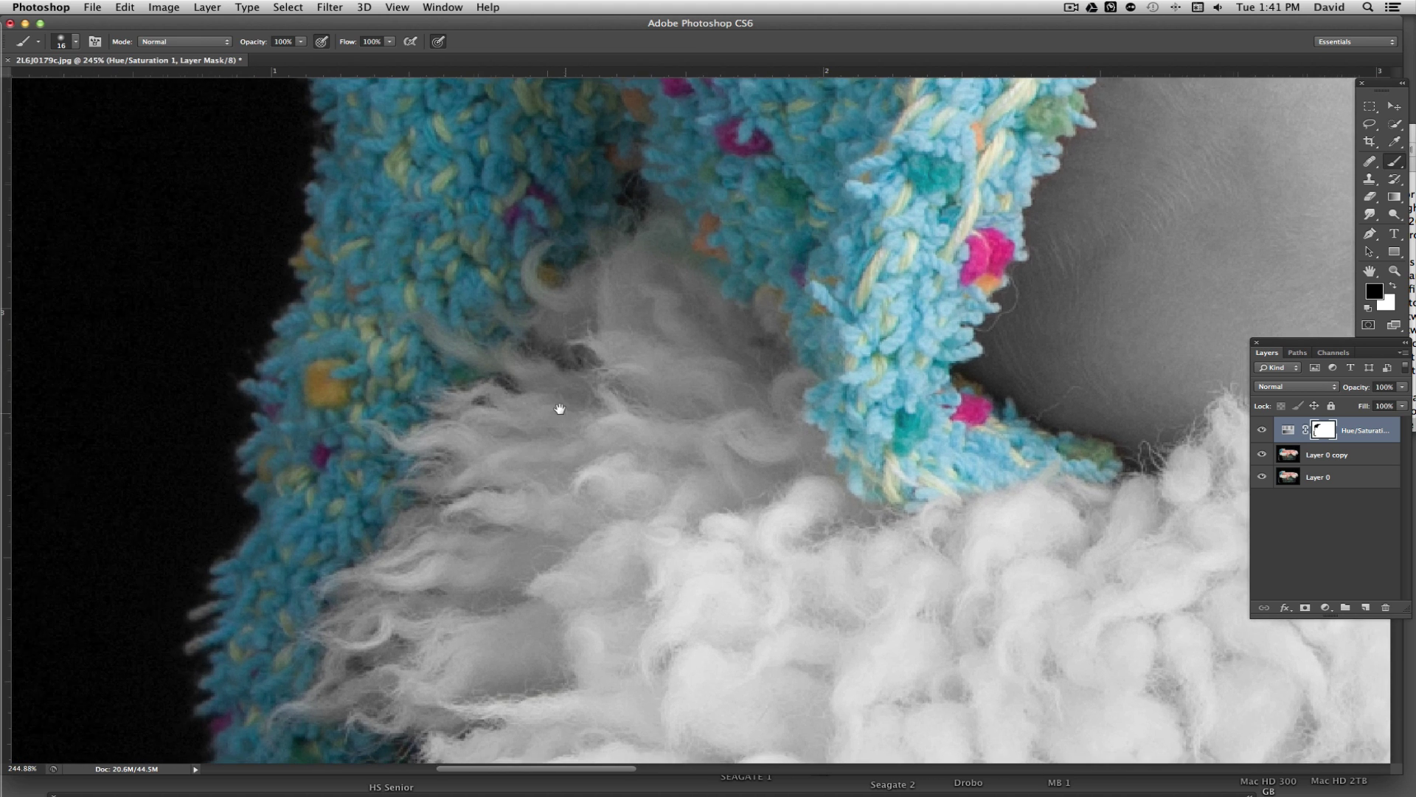
drag(559, 405, 667, 329)
drag(601, 464, 612, 382)
scroll(613, 382, down, 15)
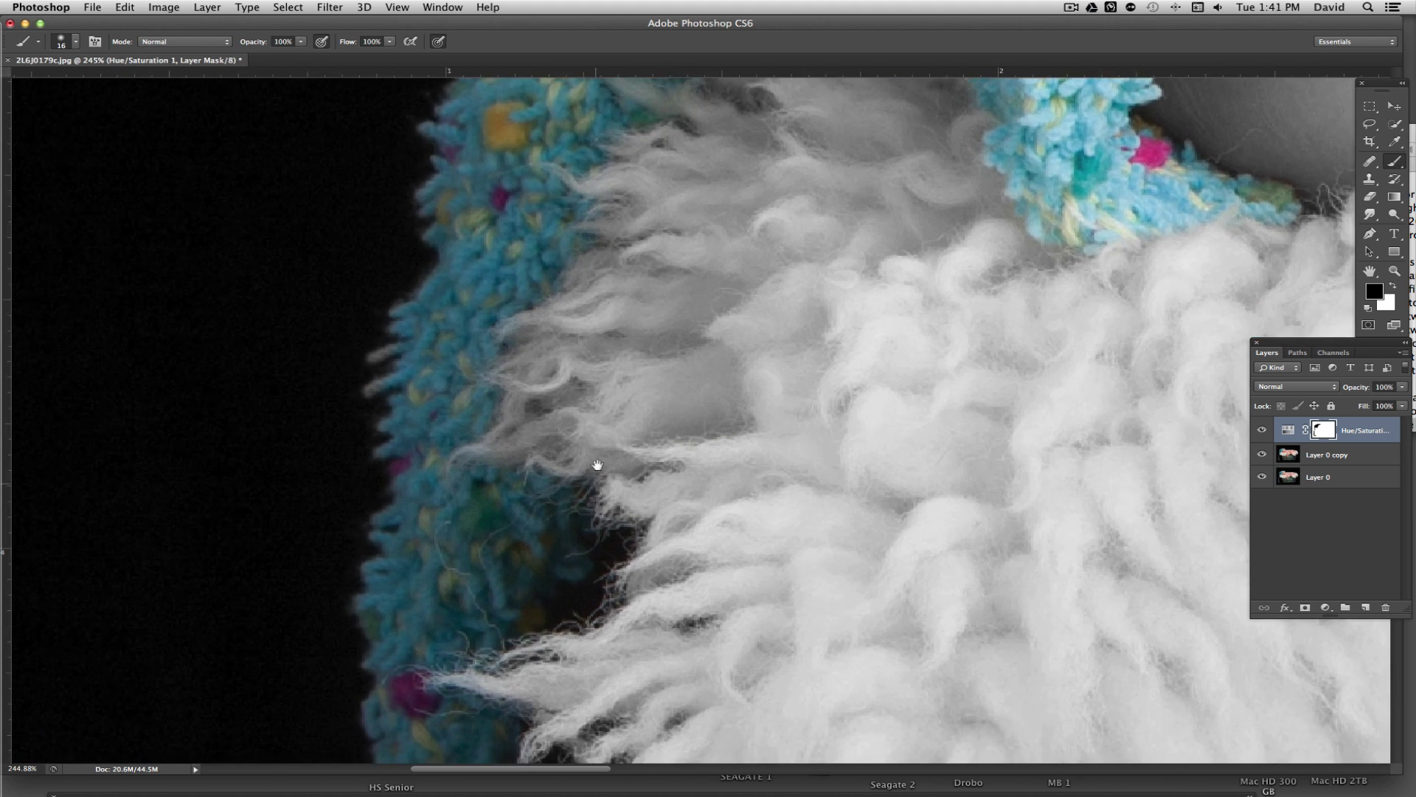
scroll(697, 385, up, 5)
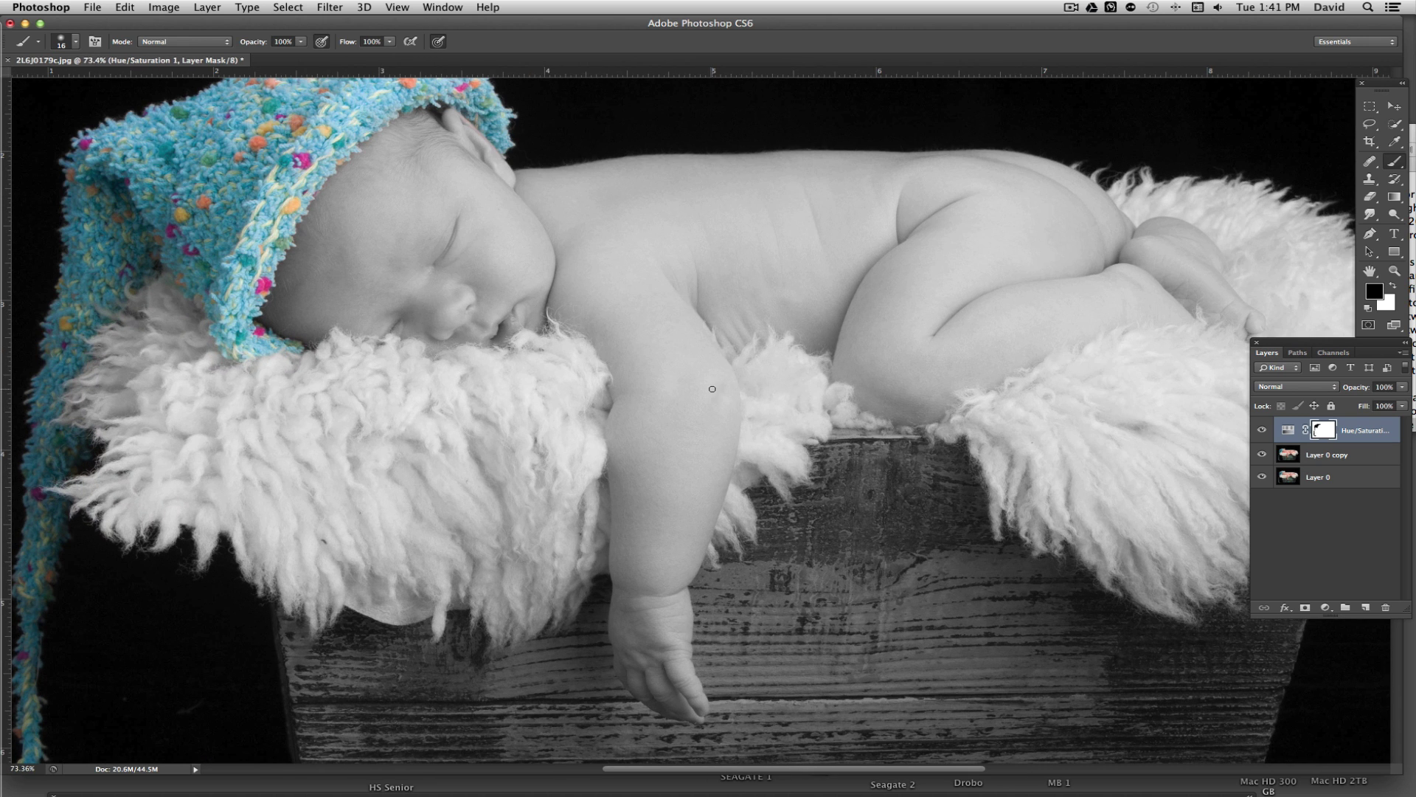
scroll(711, 388, down, 2)
scroll(715, 377, up, 2)
scroll(717, 380, down, 3)
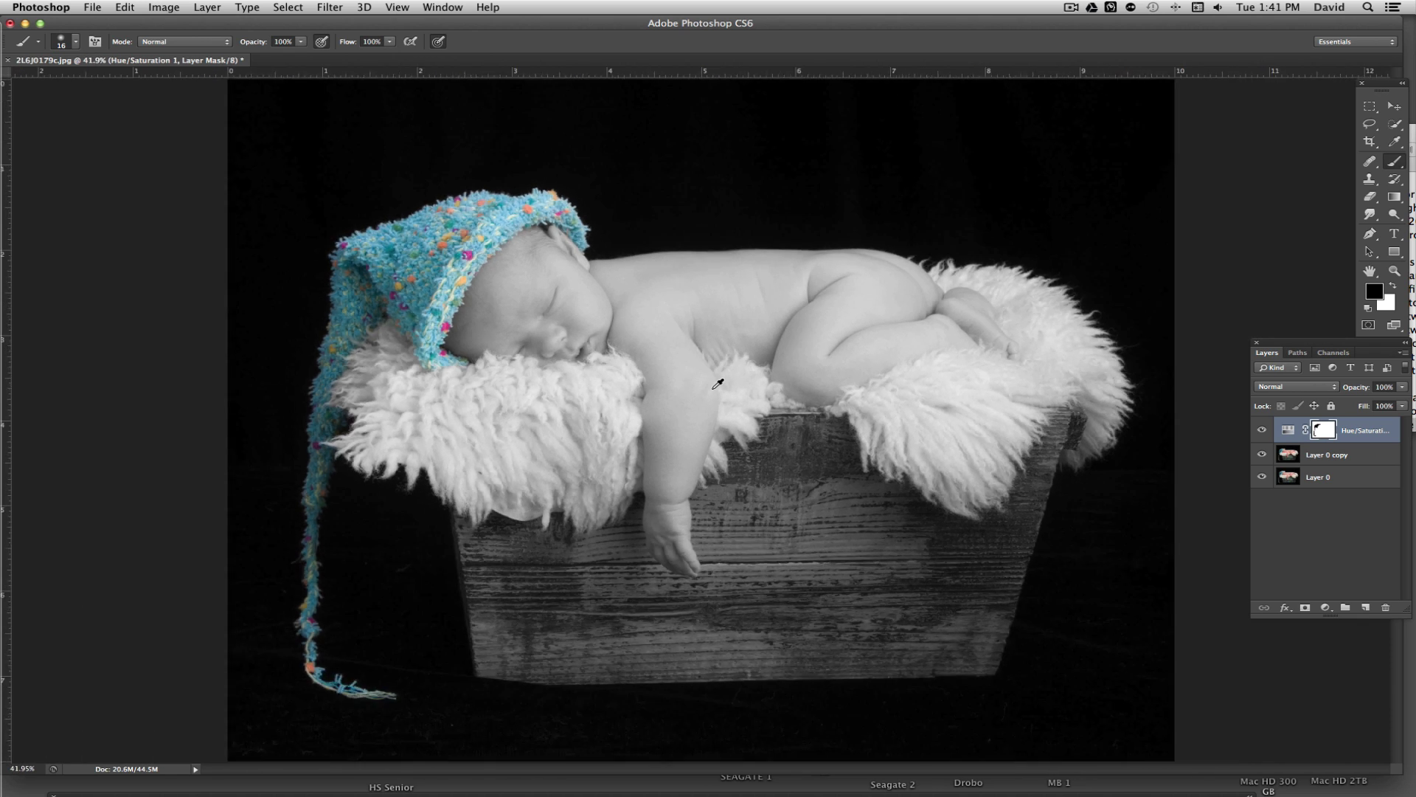
Step: Open the Create new fill or adjustment layer menu at the bottom of the Layers panel
scroll(718, 384, up, 1)
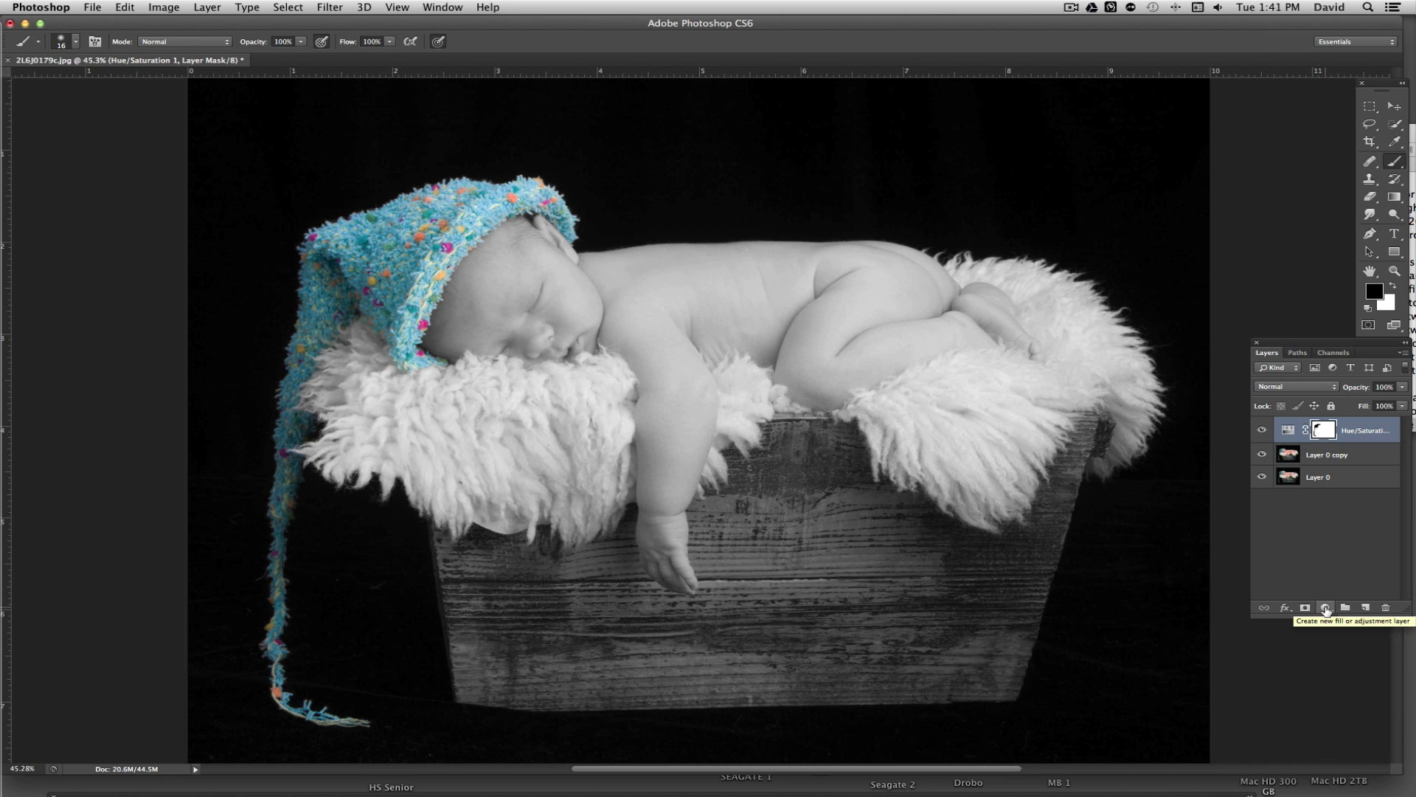
click(1326, 609)
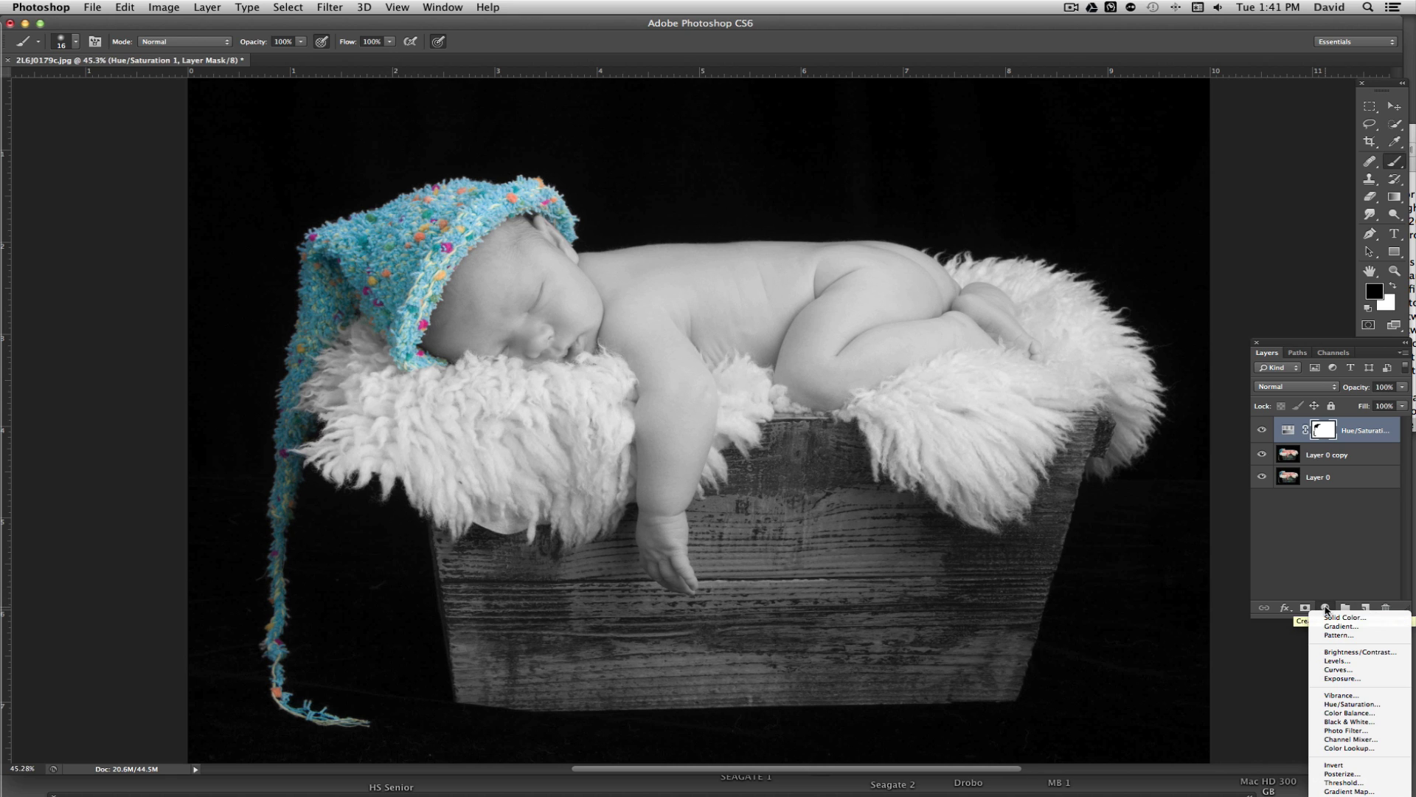
Step: Add a Levels adjustment with input levels 25 / 0.92 / 255 to deepen the shadows
click(1336, 659)
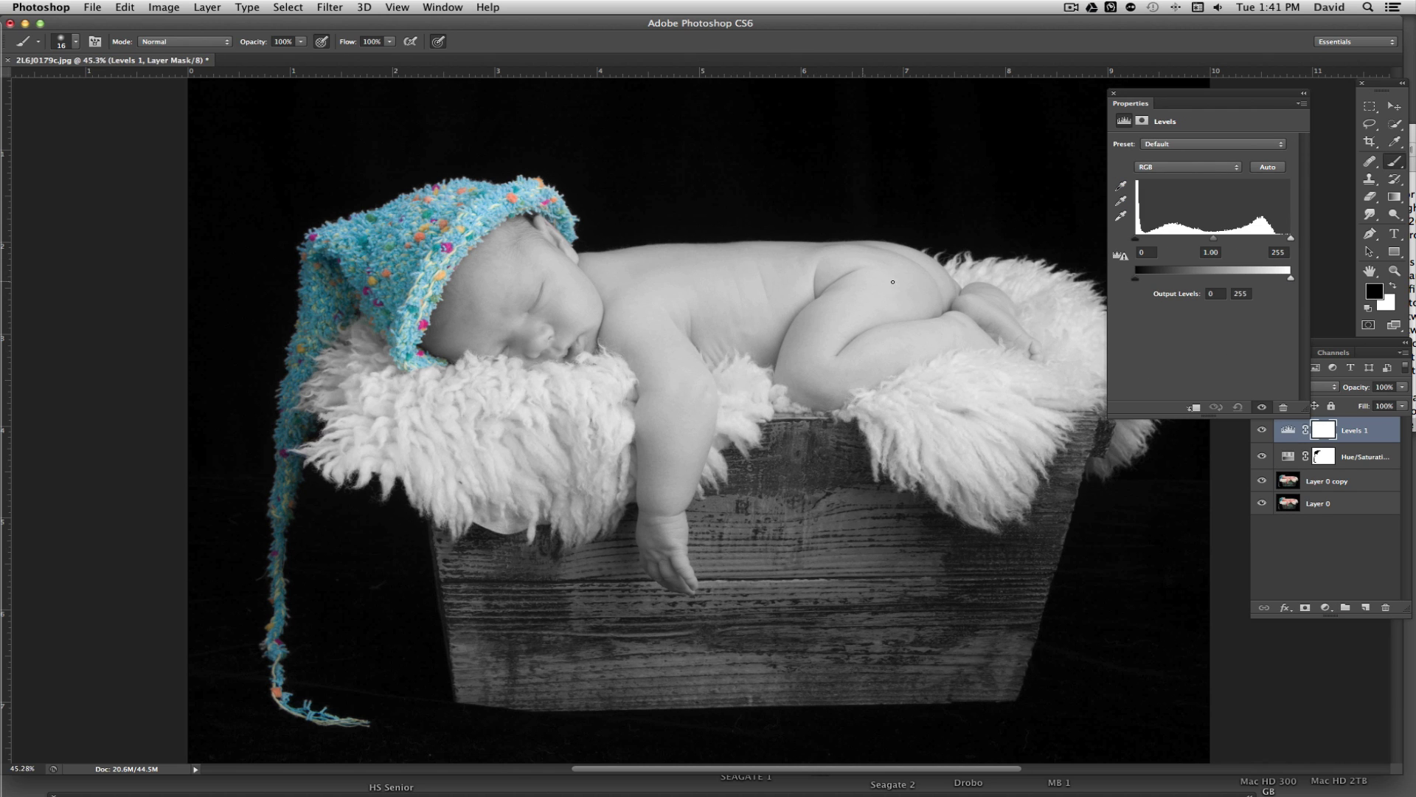
drag(1137, 244, 1145, 243)
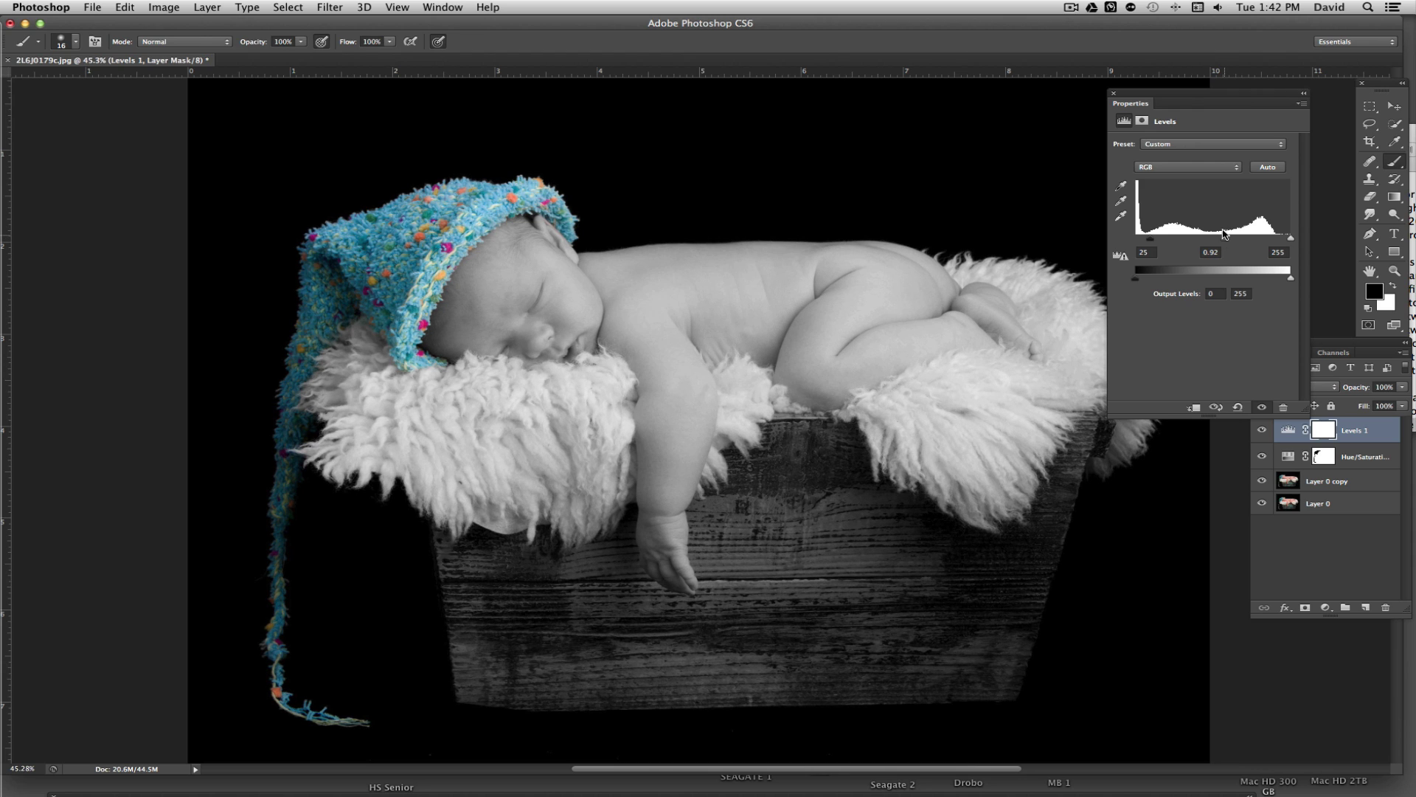
click(1115, 94)
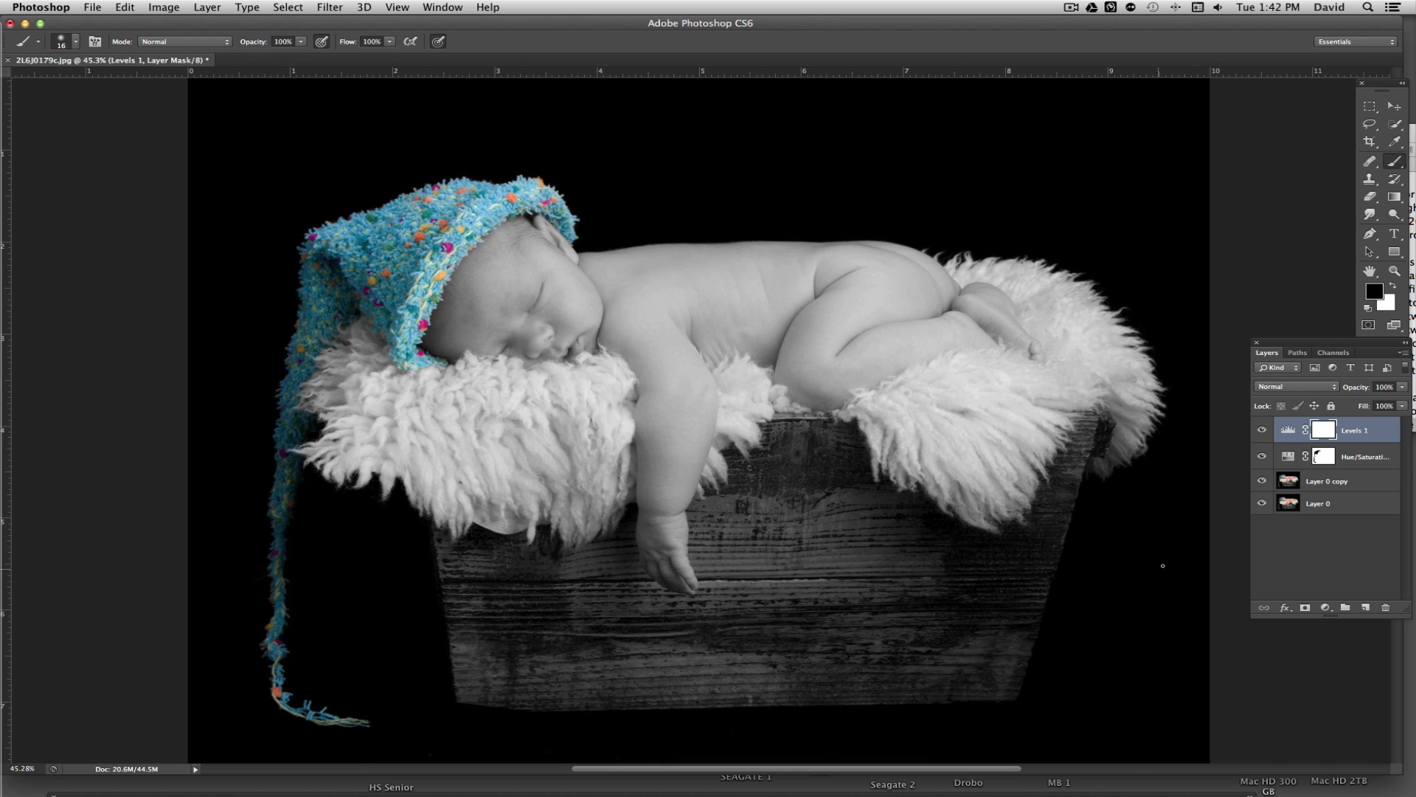
Step: Scrub the Levels 1 layer's Opacity label, aiming for 73%
mouse_move(1363, 390)
mouse_down()
mouse_move(1337, 391)
mouse_move(1365, 392)
mouse_up()
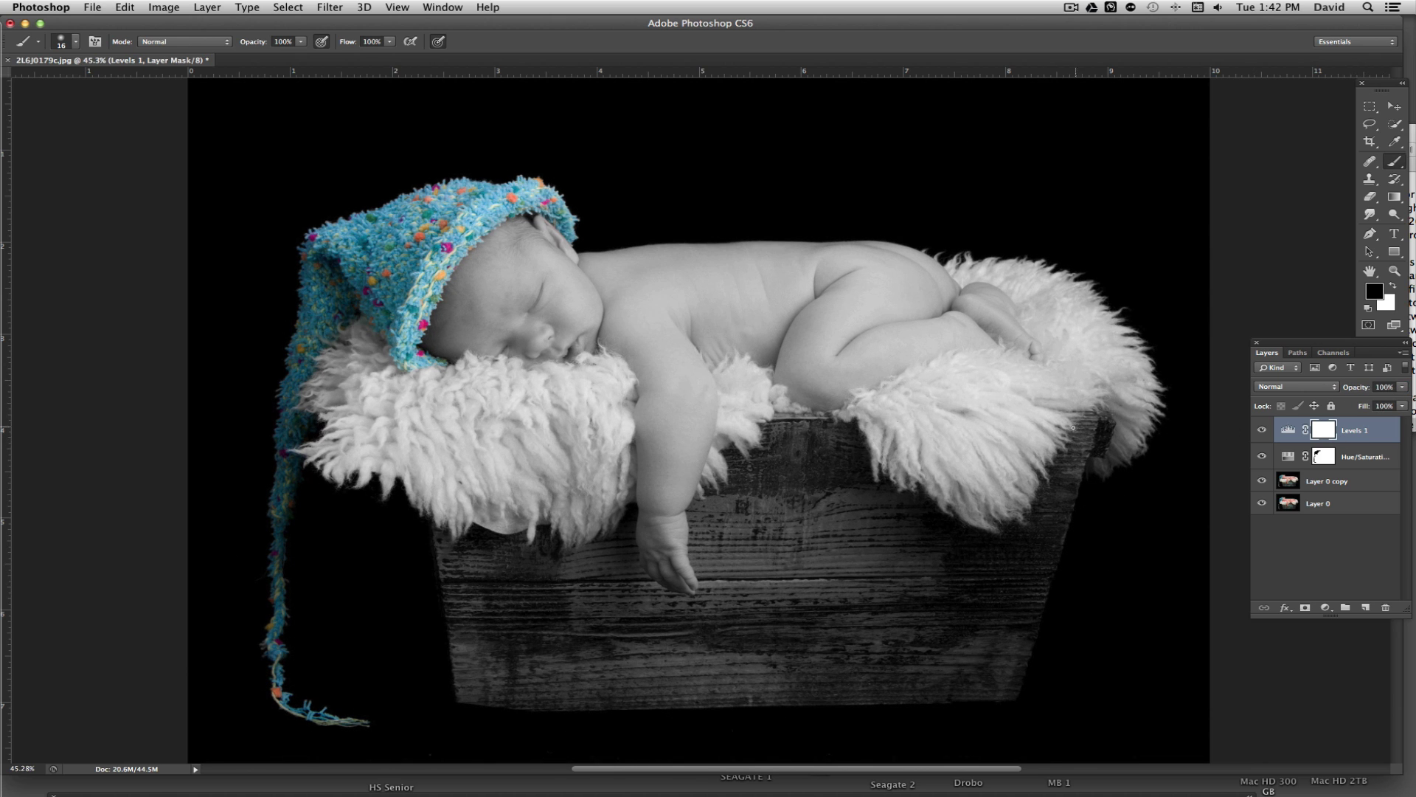